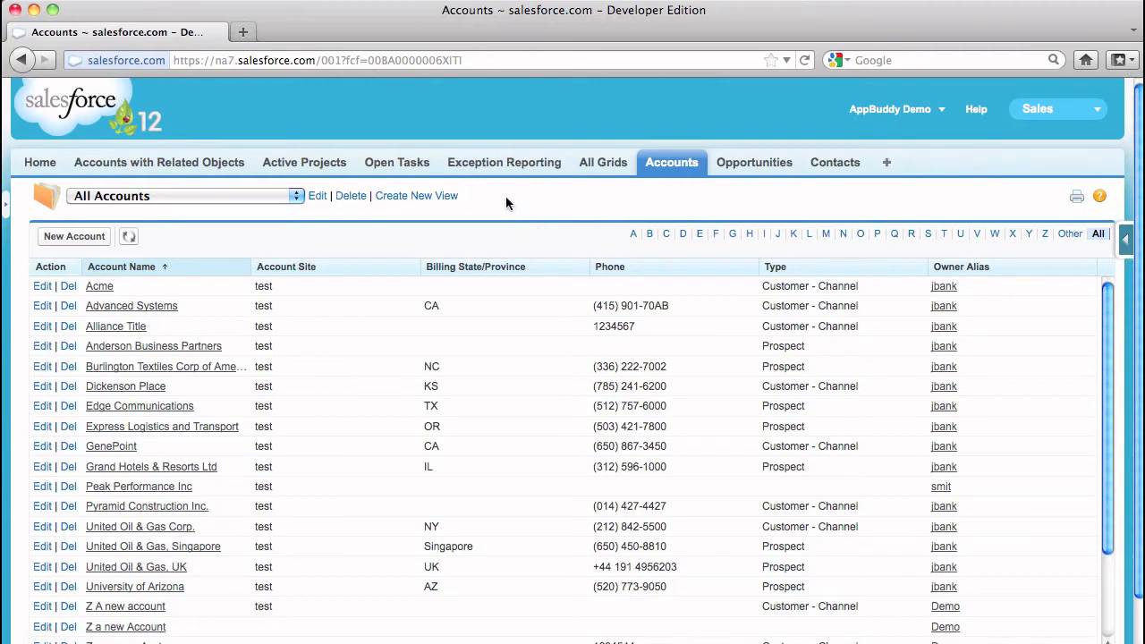
# Open the Accounts with Related Objects grid and expand the related records of all accounts
pyautogui.click(227, 166)
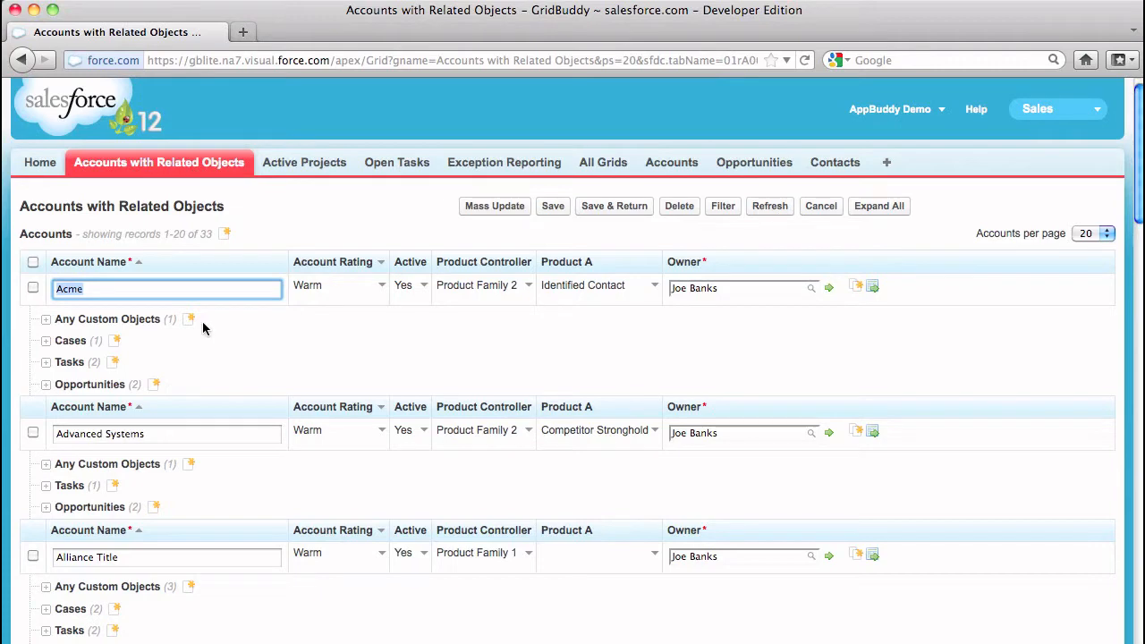
pyautogui.click(876, 213)
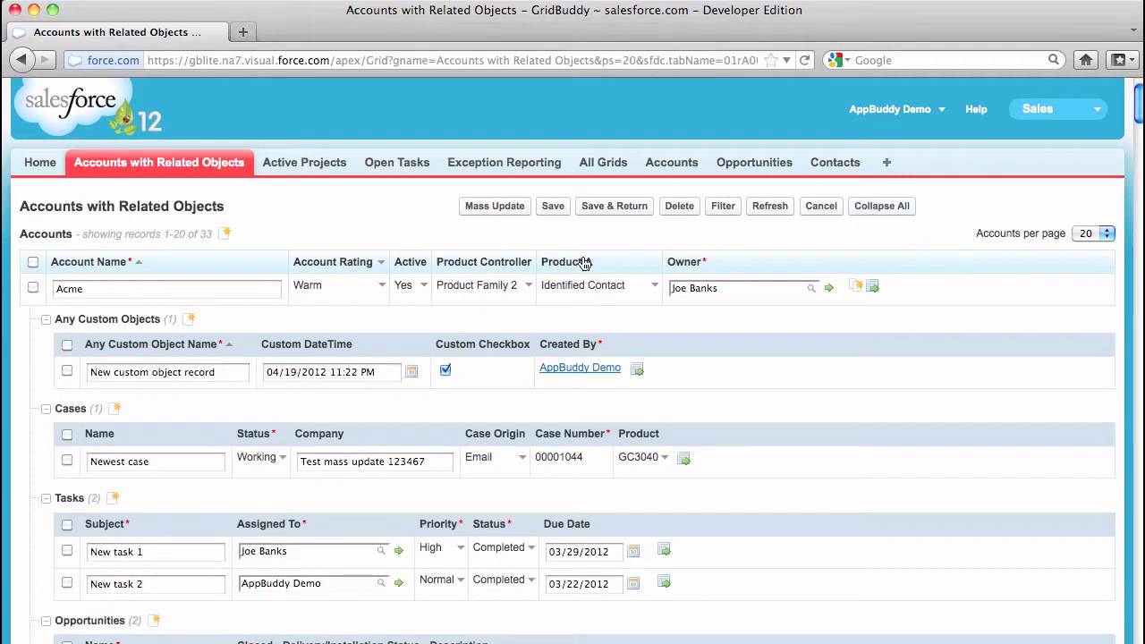
# Set the Acme account's Active value to No and its custom object record's Custom DateTime to 04/20/2012 11:53 PM
pyautogui.click(420, 286)
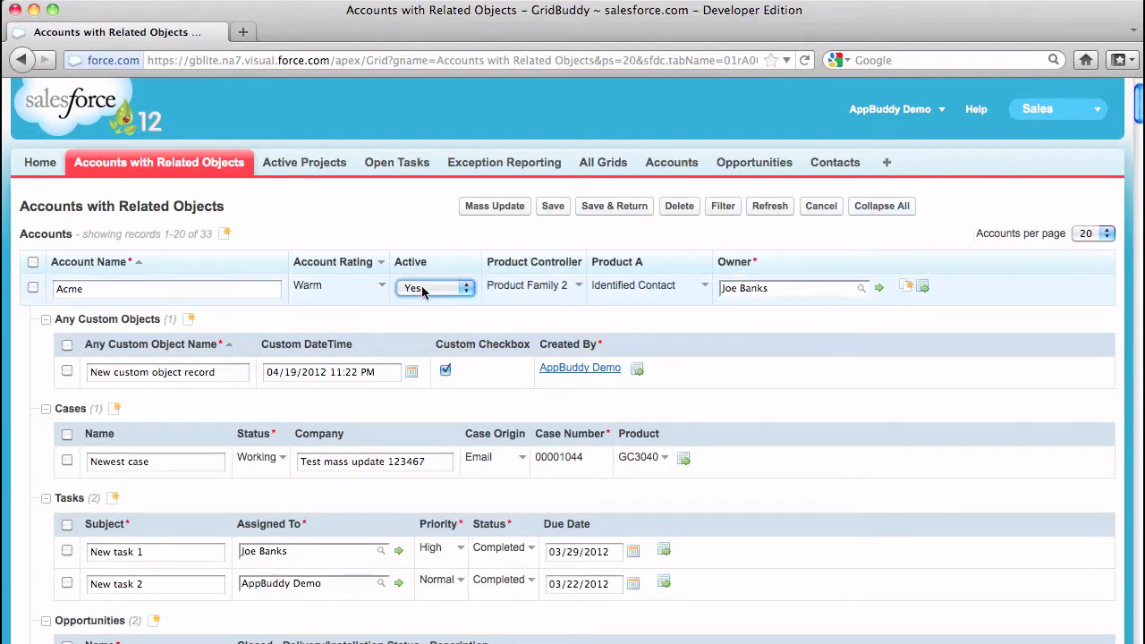
pyautogui.click(423, 288)
pyautogui.click(422, 317)
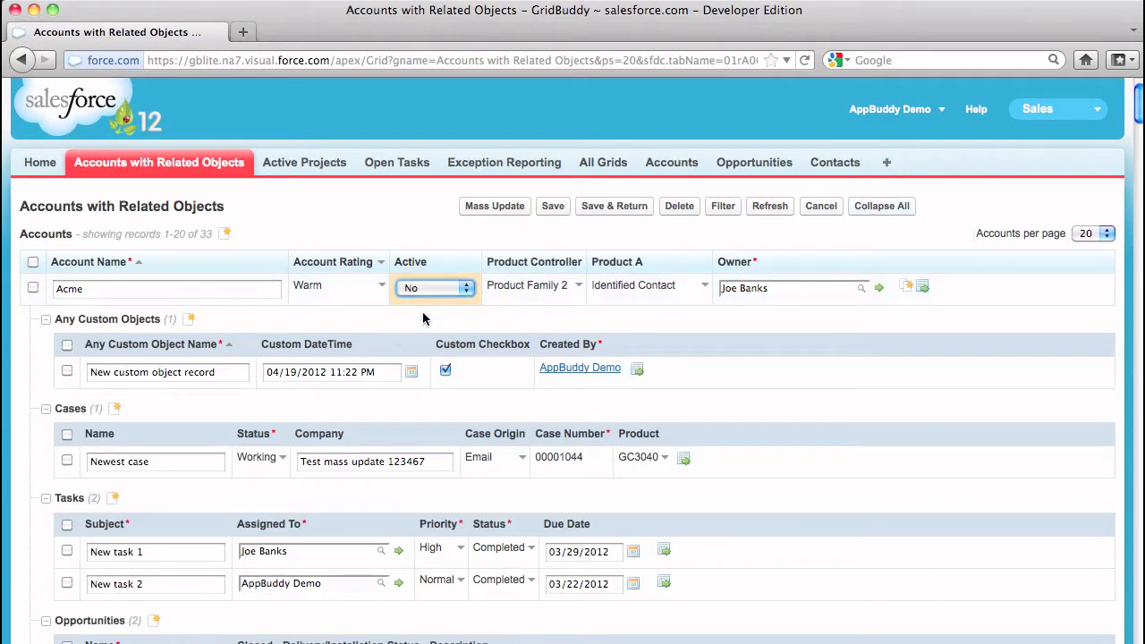
pyautogui.click(385, 371)
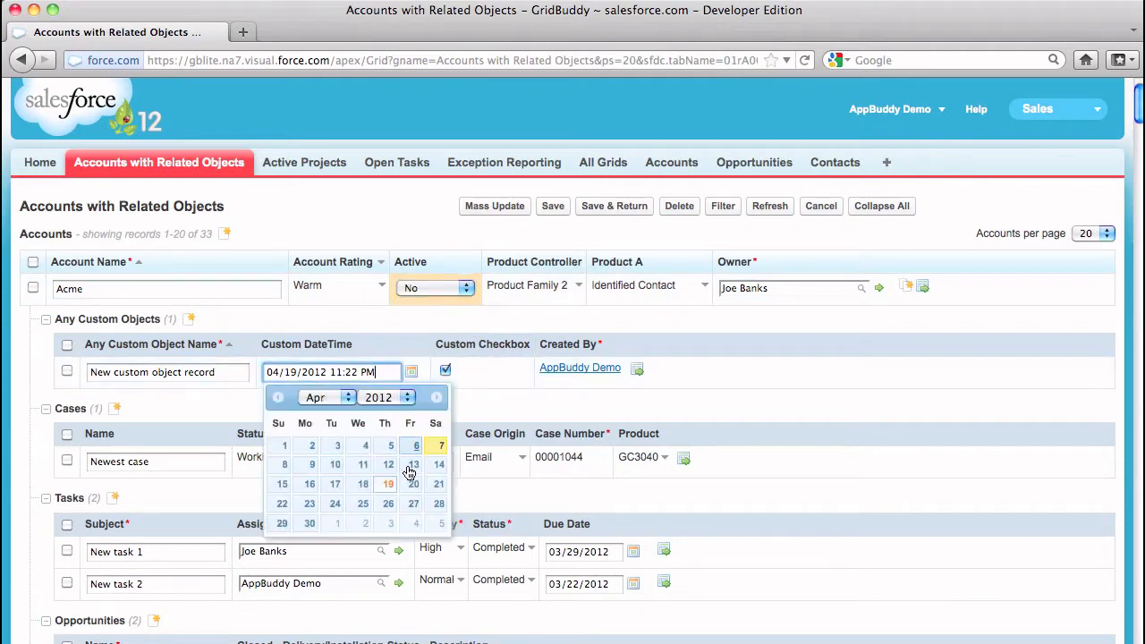
pyautogui.click(414, 484)
# Change the company of Acme's Newest case to "Test mass update 12346789" and the priority of New task 1 to Normal
pyautogui.click(442, 463)
pyautogui.write('89')
pyautogui.click(454, 548)
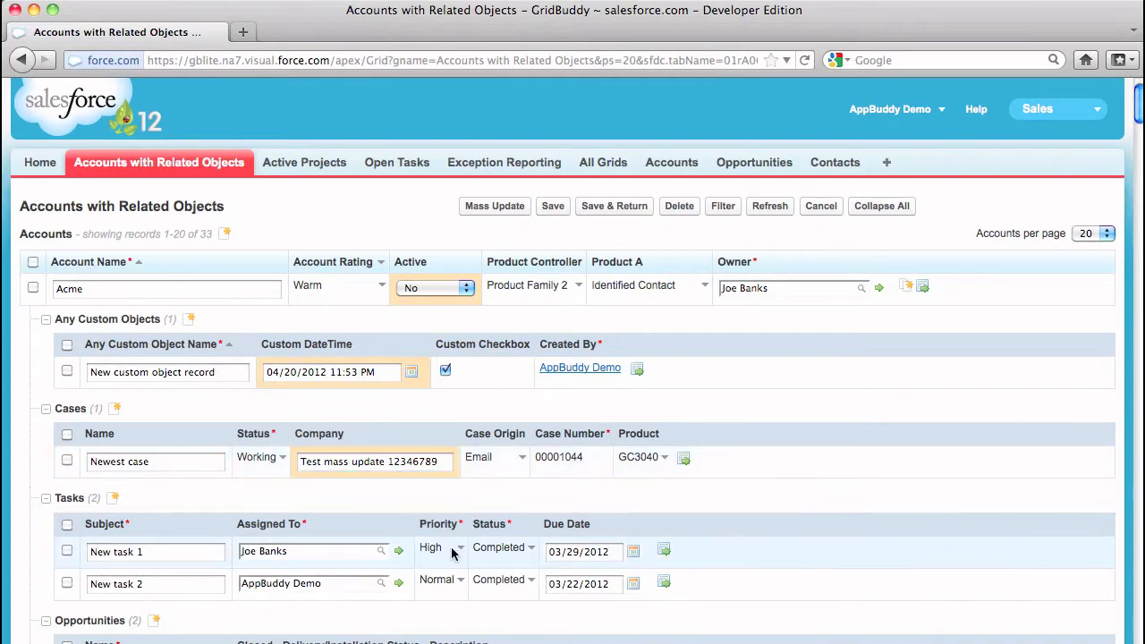
pyautogui.click(453, 552)
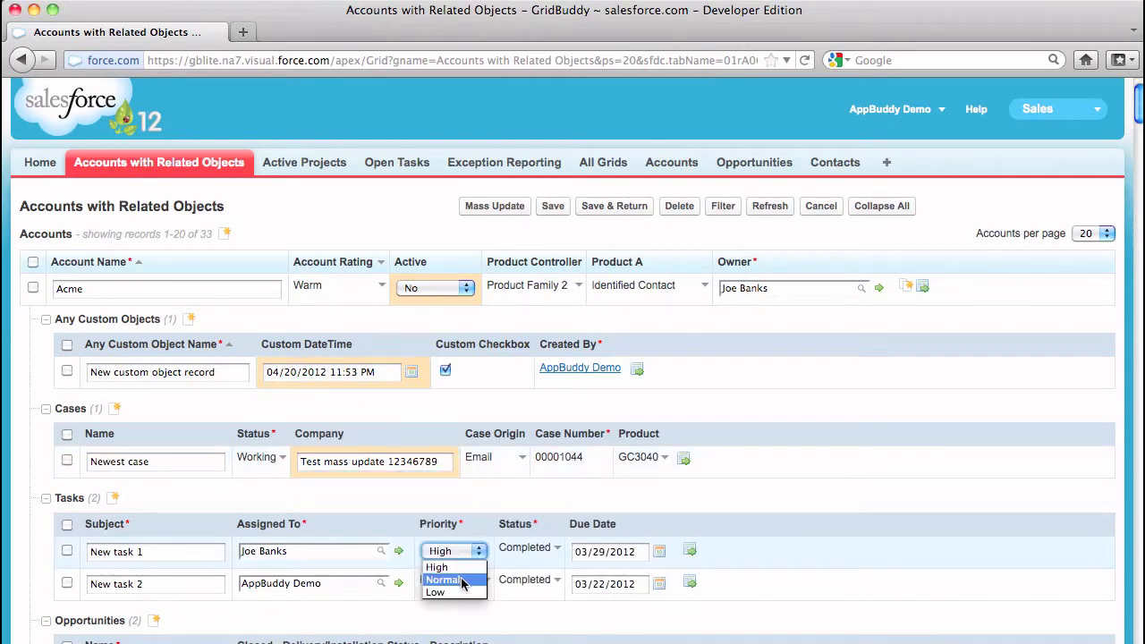
pyautogui.click(443, 580)
# Set the due date of New task 2 to 03/23/2012 and save the grid changes
pyautogui.click(623, 585)
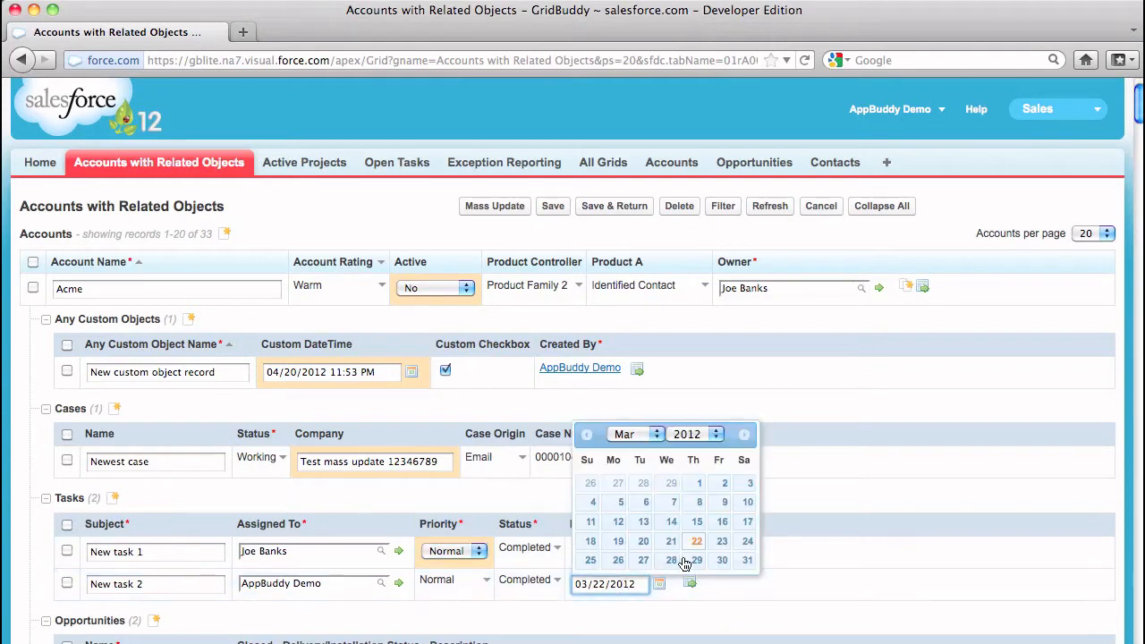
pyautogui.click(723, 548)
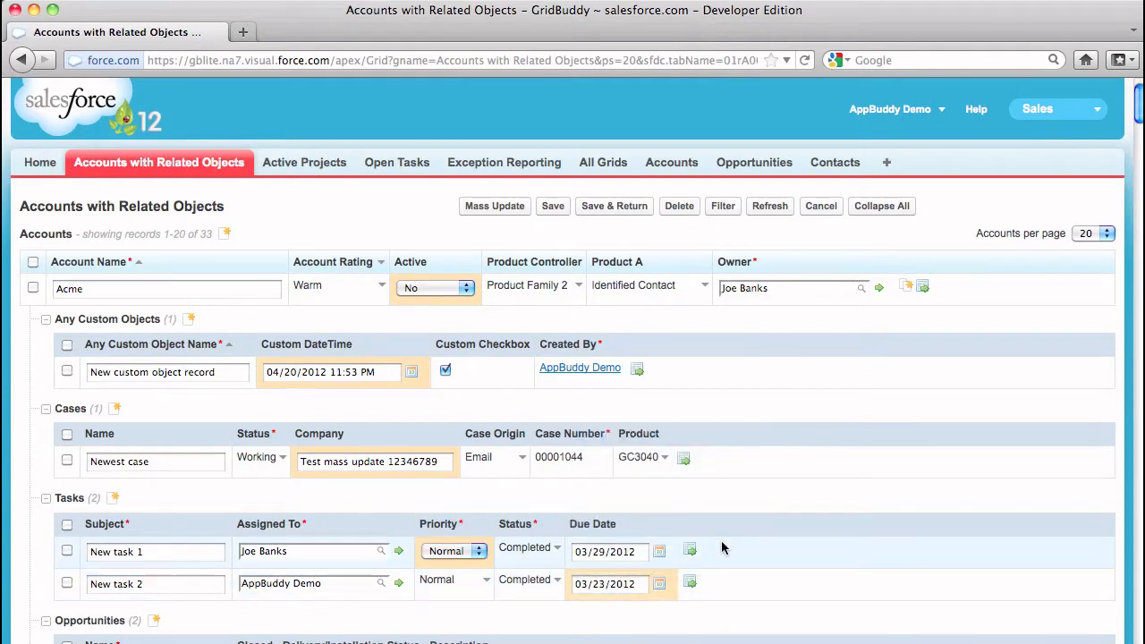
pyautogui.click(551, 209)
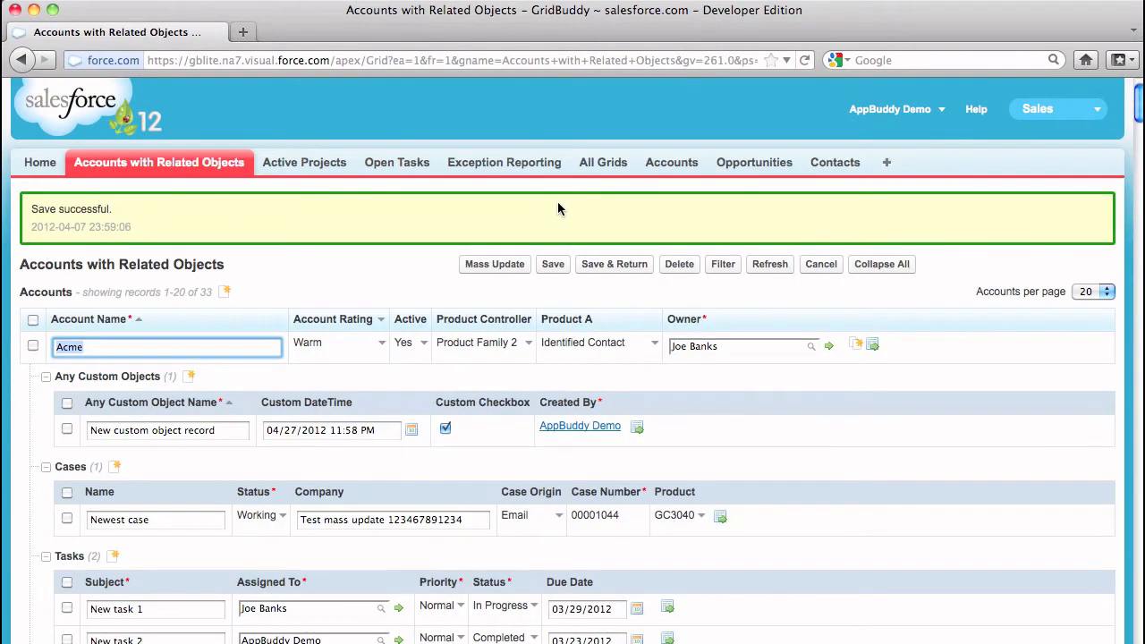
# Add a new account row to the grid and name it "A new Account"
pyautogui.click(225, 295)
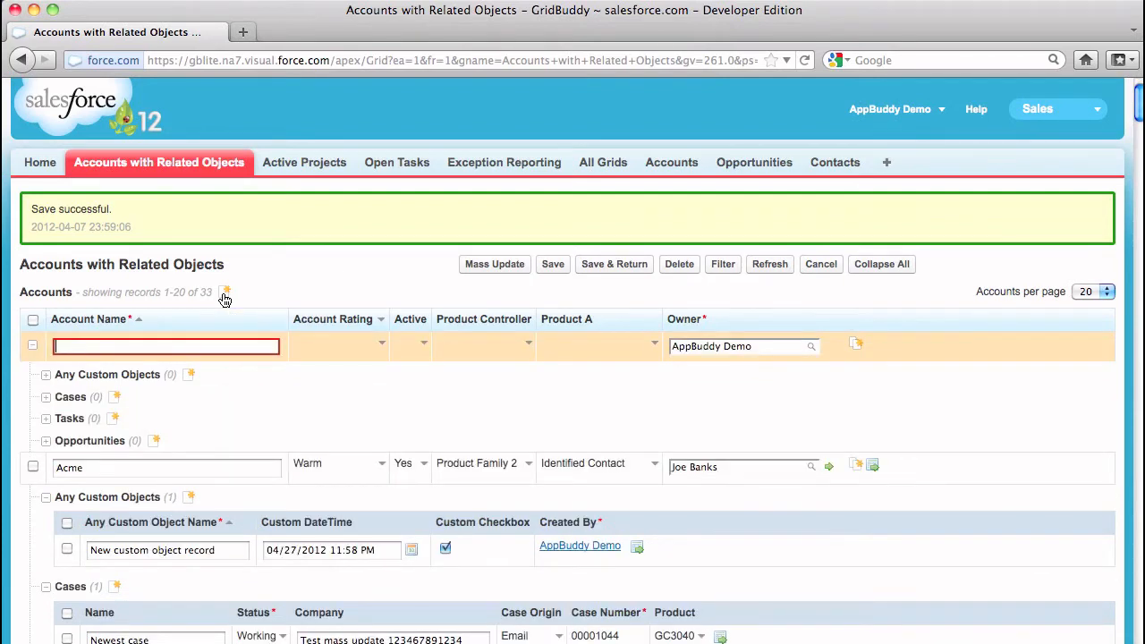
pyautogui.write('A new Account')
# Add two tasks under the new account with the subjects "Task 1" and "Task 2"
pyautogui.click(116, 420)
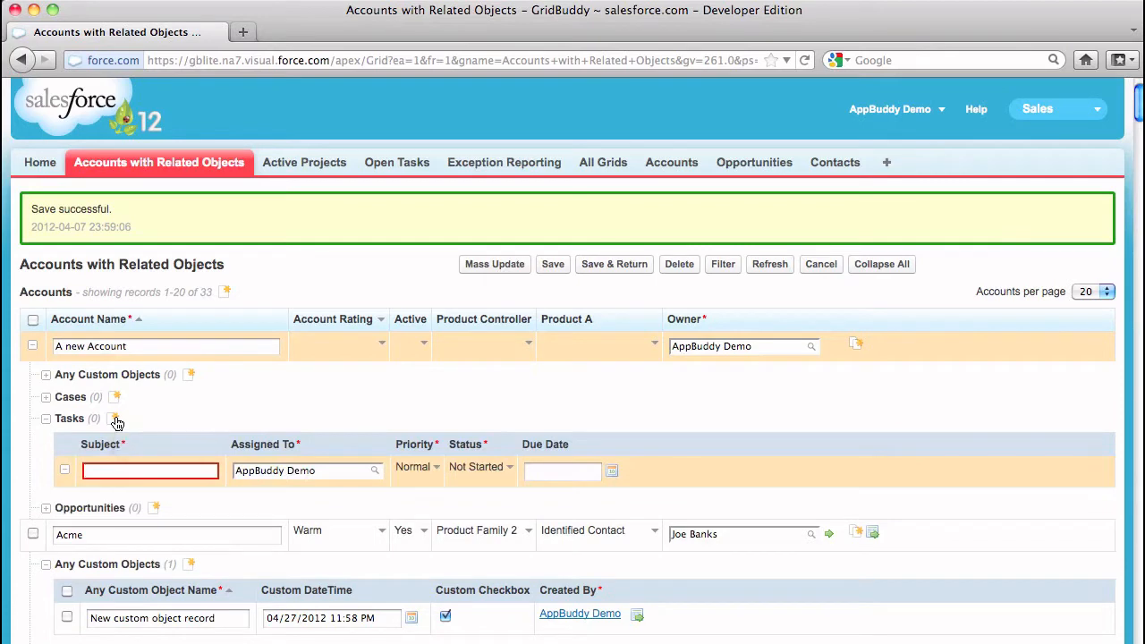
pyautogui.click(115, 420)
pyautogui.write('Task 1')
pyautogui.click(121, 505)
pyautogui.write('Task 2')
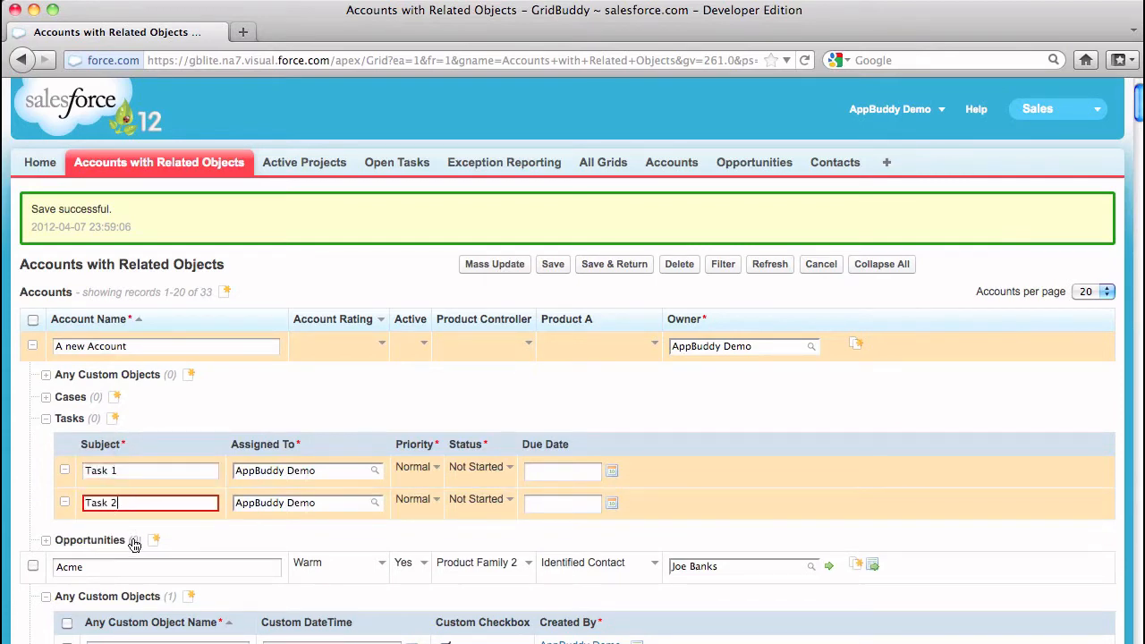
# Add an opportunity "New oppty" with close date 04/19/2012 under the new account and save all the new records
pyautogui.click(154, 541)
pyautogui.write('New oppty')
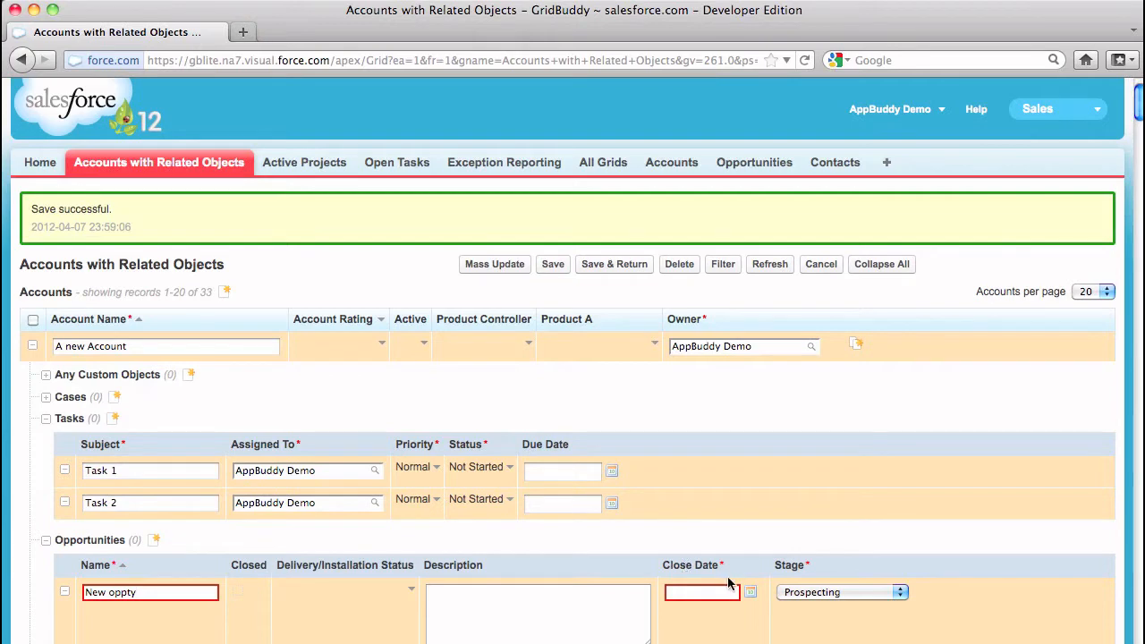
pyautogui.click(714, 593)
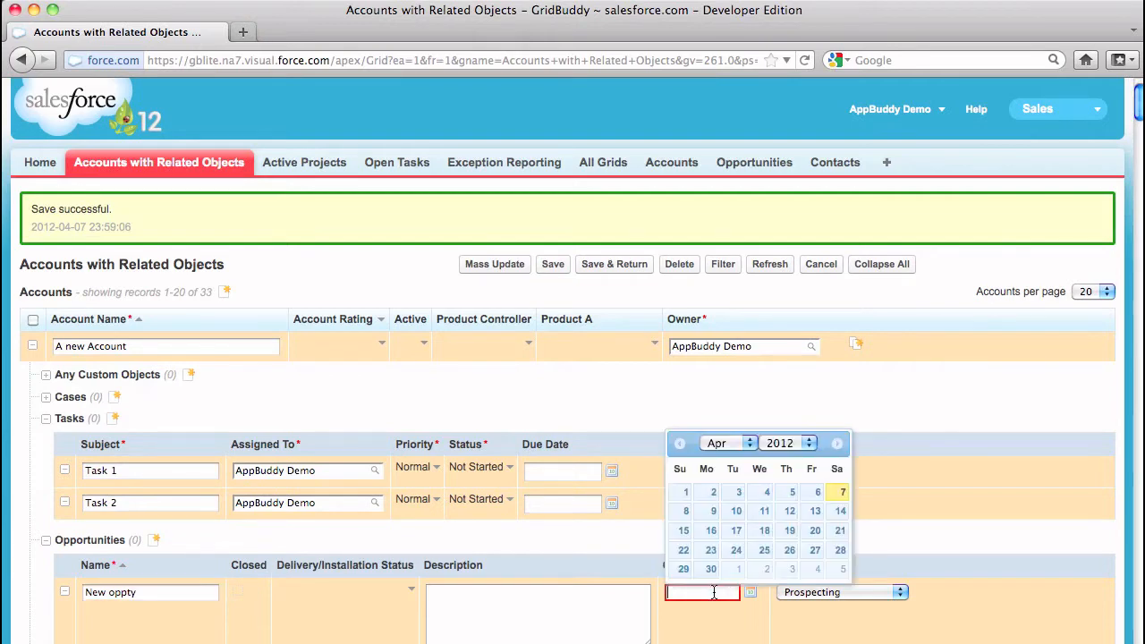
pyautogui.click(790, 531)
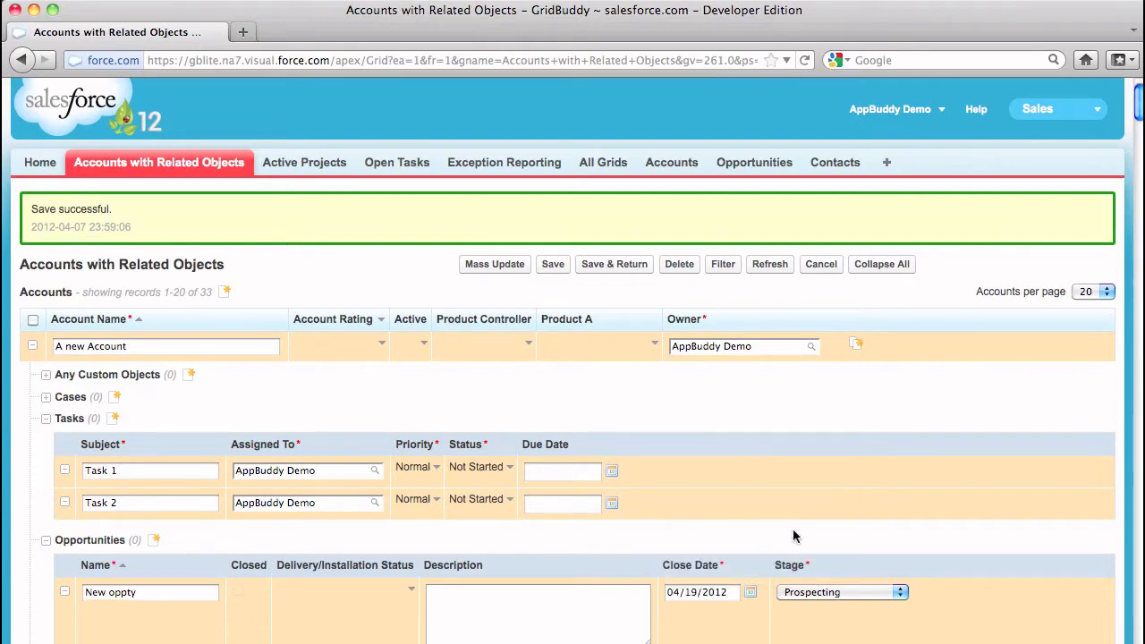
pyautogui.click(554, 264)
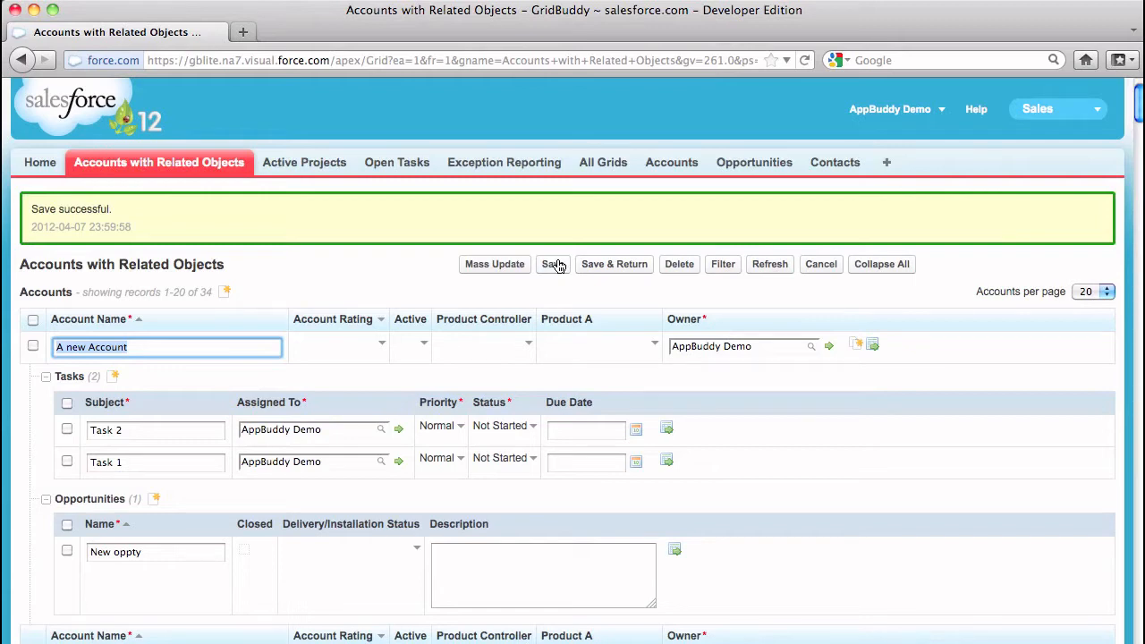
# Delete the account "A new Account" from the grid
pyautogui.click(33, 345)
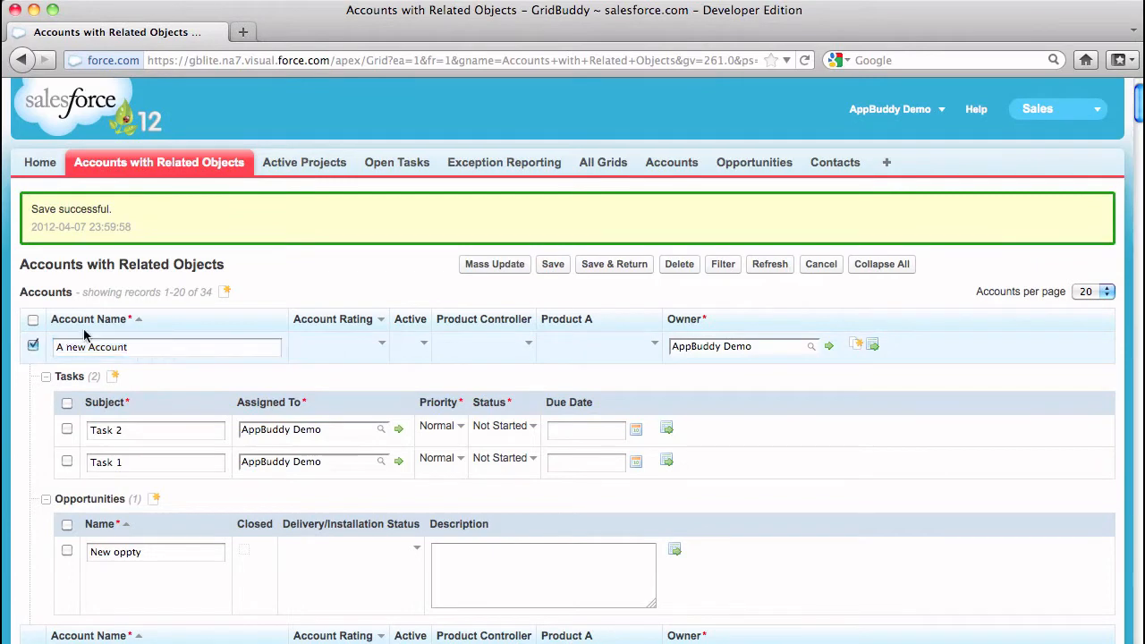
pyautogui.click(687, 266)
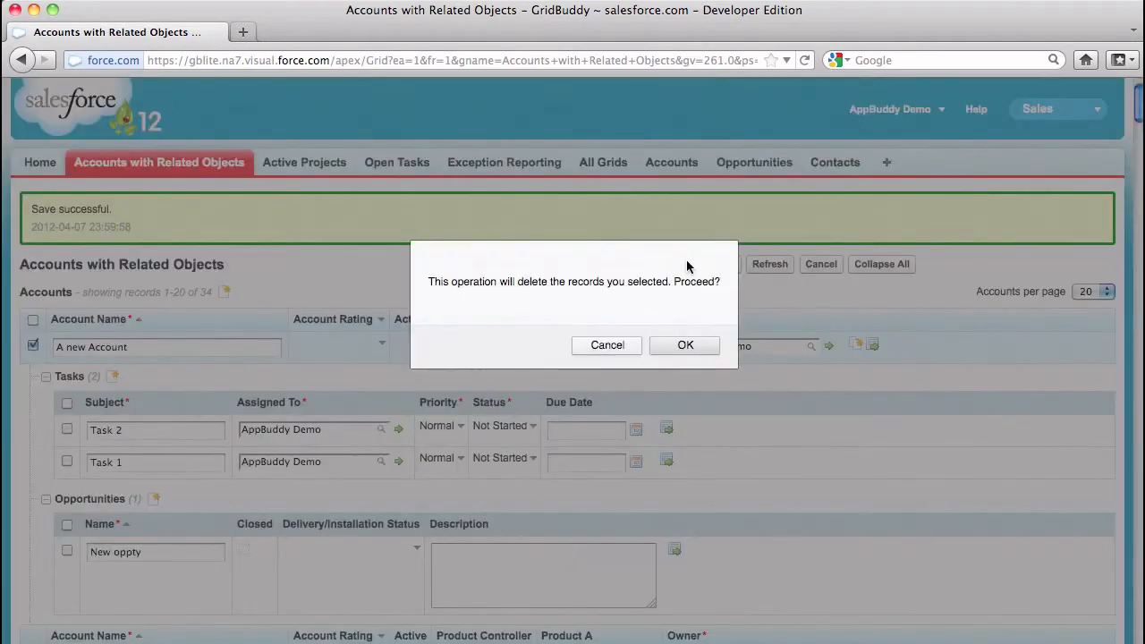
pyautogui.click(712, 345)
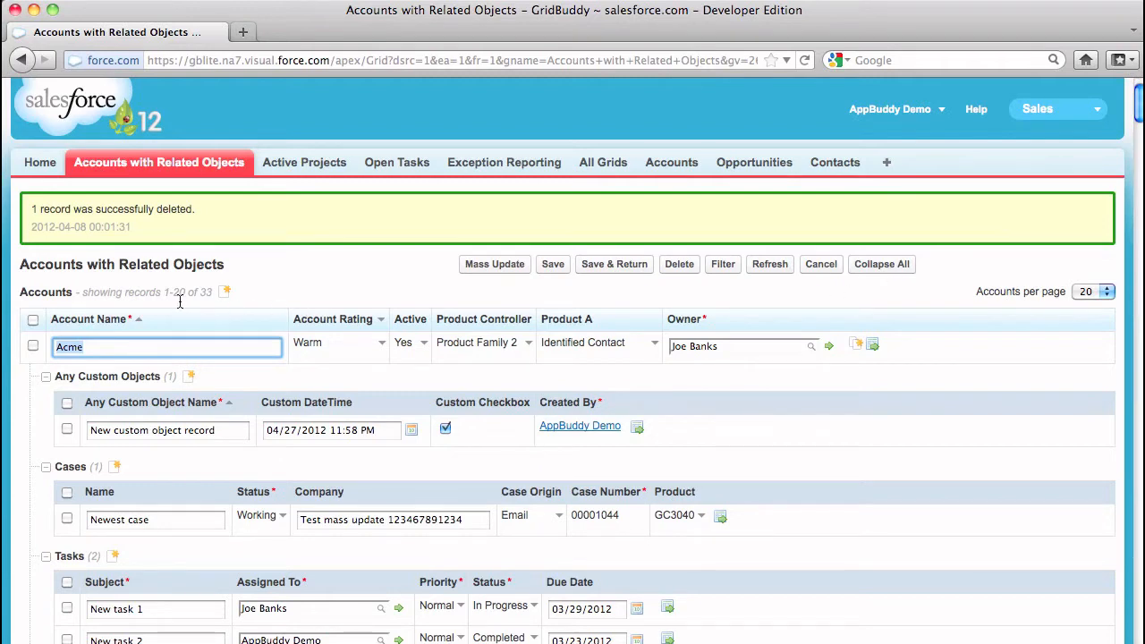
pyautogui.click(1088, 293)
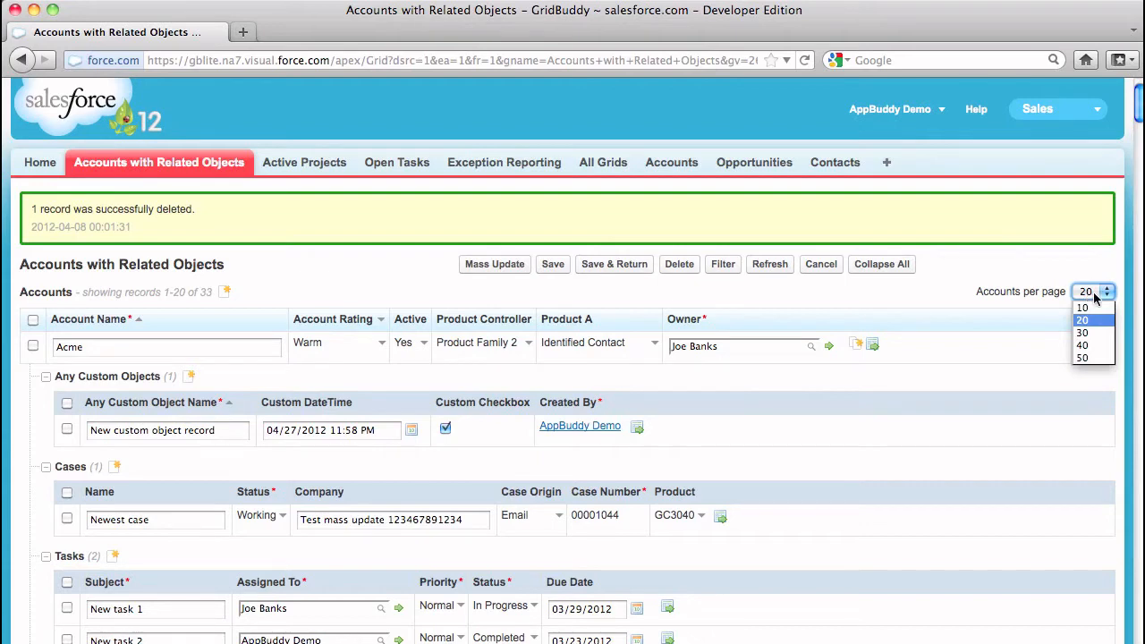
pyautogui.click(505, 265)
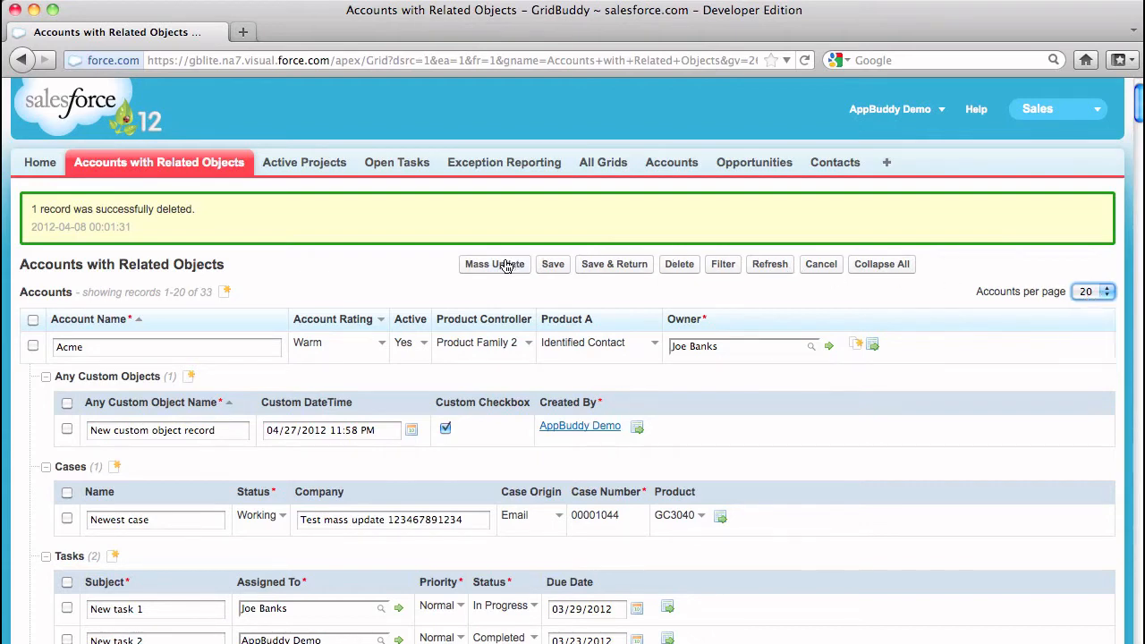
# Start a mass update with Account Rating set to Warm and the Custom Checkbox of Any Custom Objects checked
pyautogui.click(506, 266)
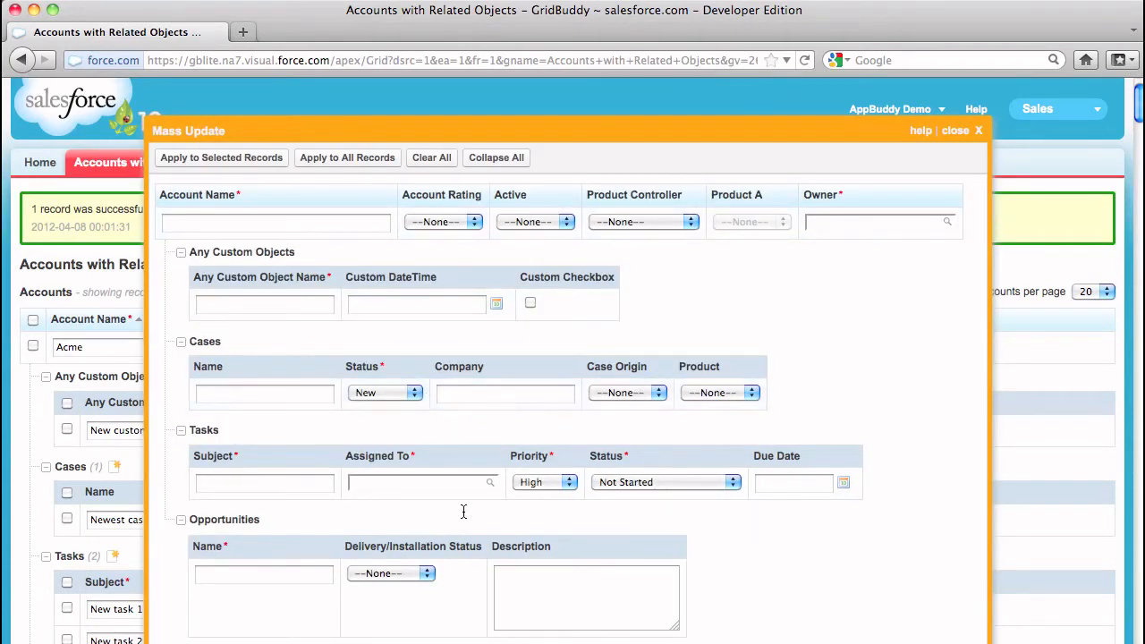
pyautogui.click(475, 225)
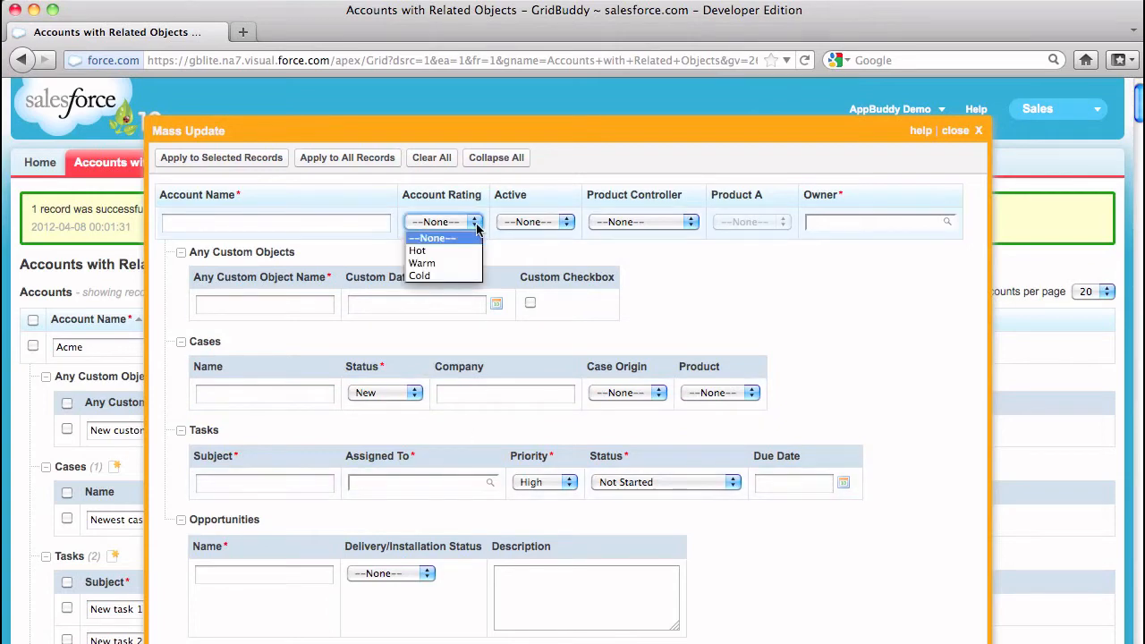
pyautogui.click(465, 263)
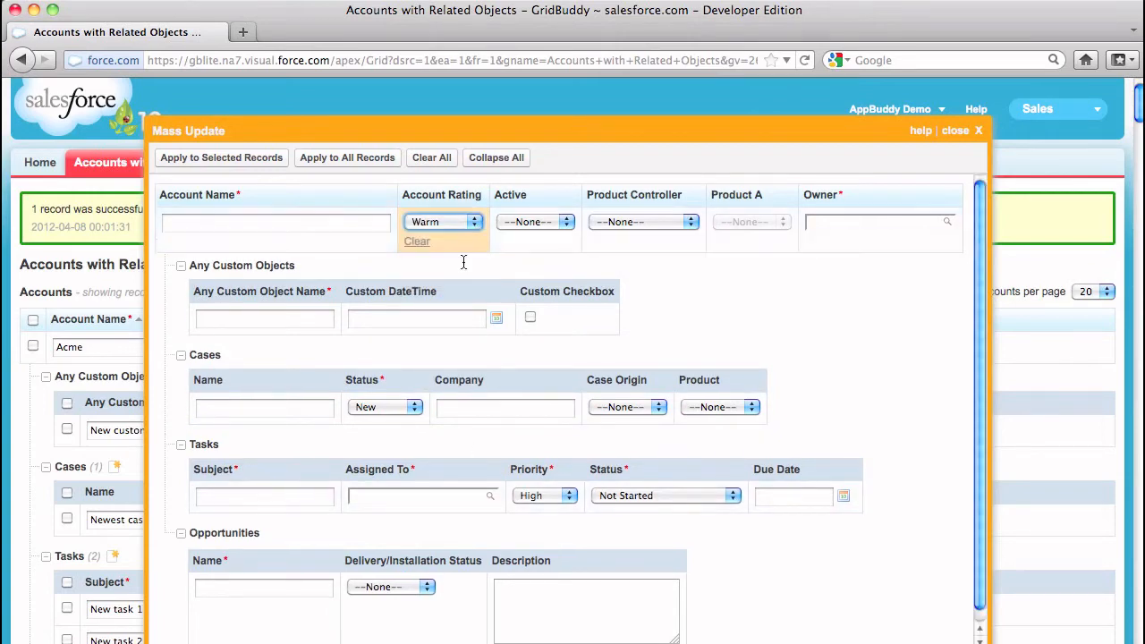
pyautogui.click(529, 320)
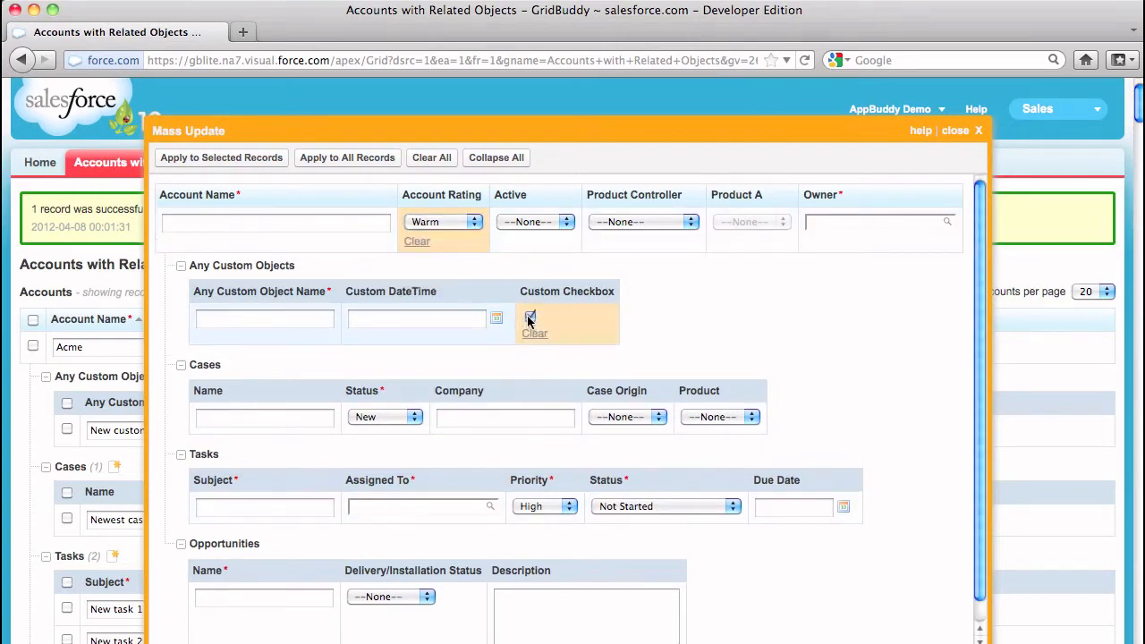
# In the mass update, set case Status to Escalated, task Priority to Normal and the opportunities' Delivery/Installation Status to Yet to begin
pyautogui.click(413, 426)
pyautogui.click(407, 457)
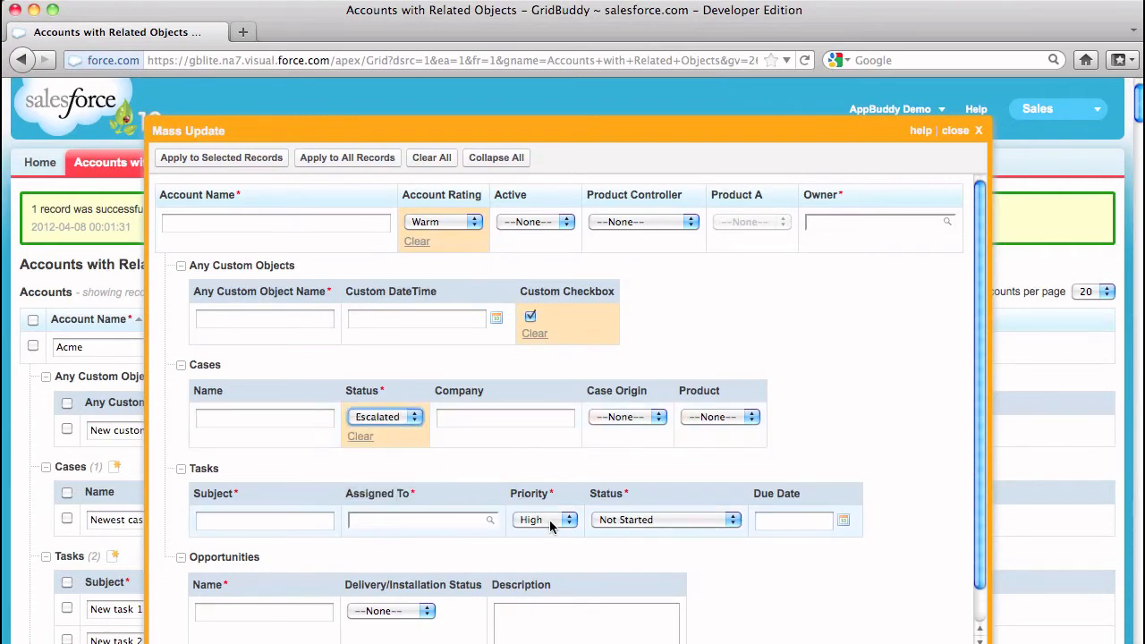
pyautogui.click(551, 526)
pyautogui.click(537, 547)
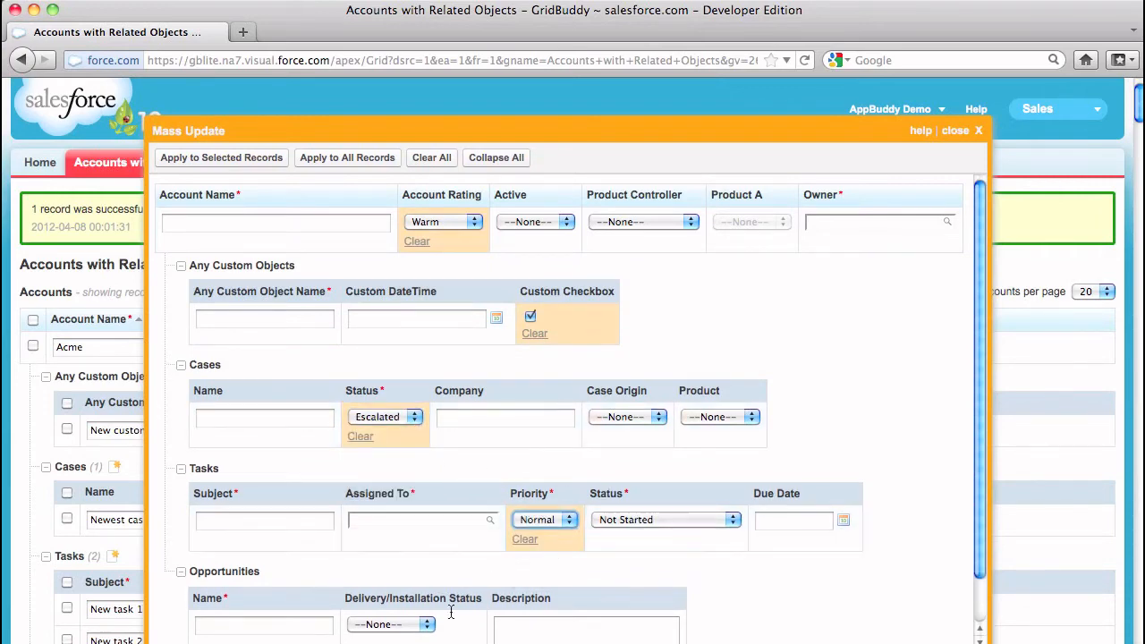
pyautogui.click(391, 625)
pyautogui.click(425, 637)
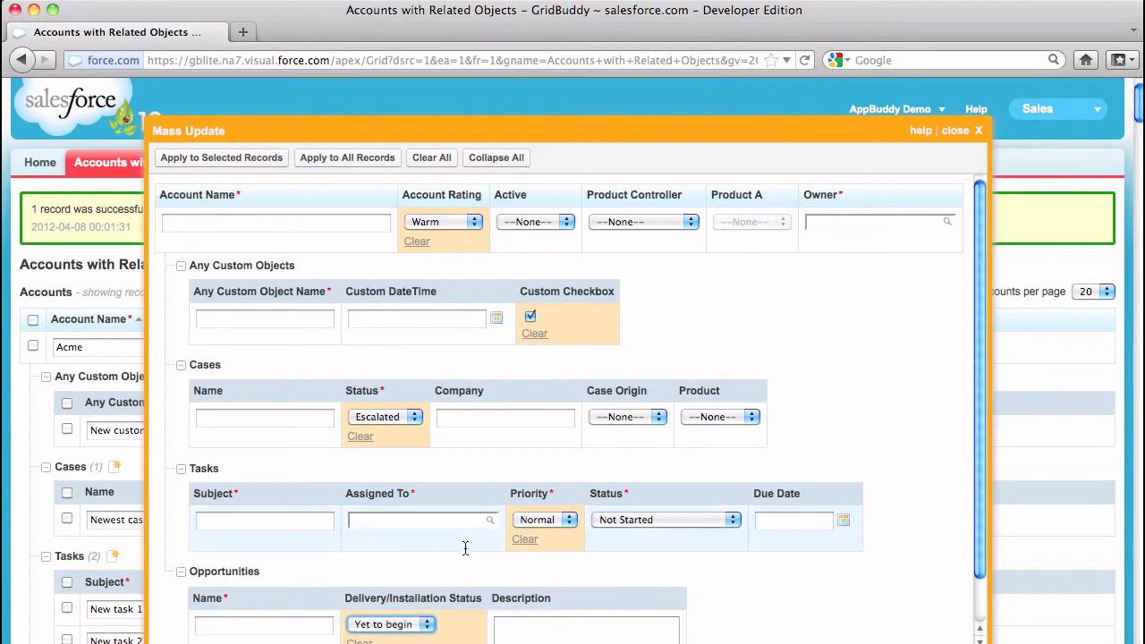
# Select the Acme account, its Newest case and New task 1, and apply the mass update to the selected records
pyautogui.click(34, 346)
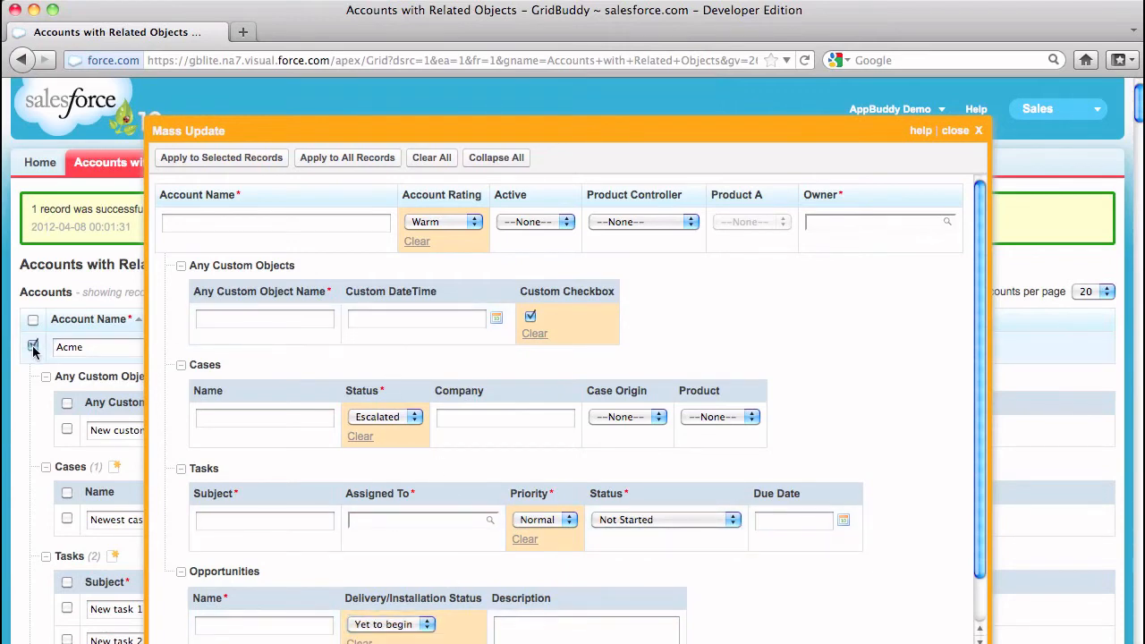
pyautogui.click(68, 518)
pyautogui.click(67, 608)
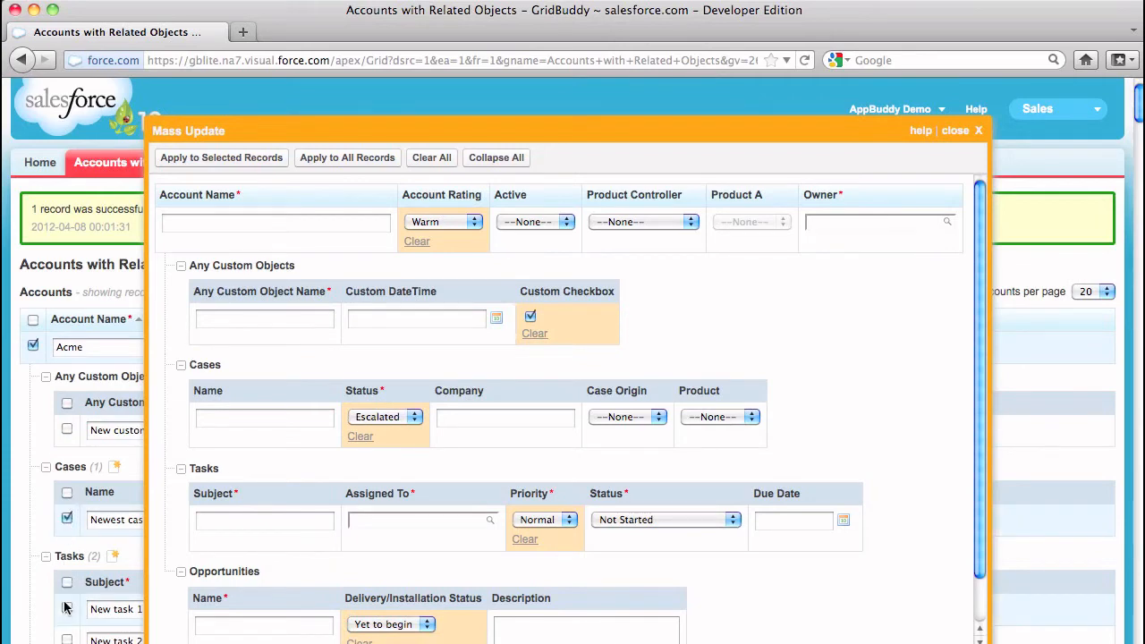
pyautogui.click(237, 165)
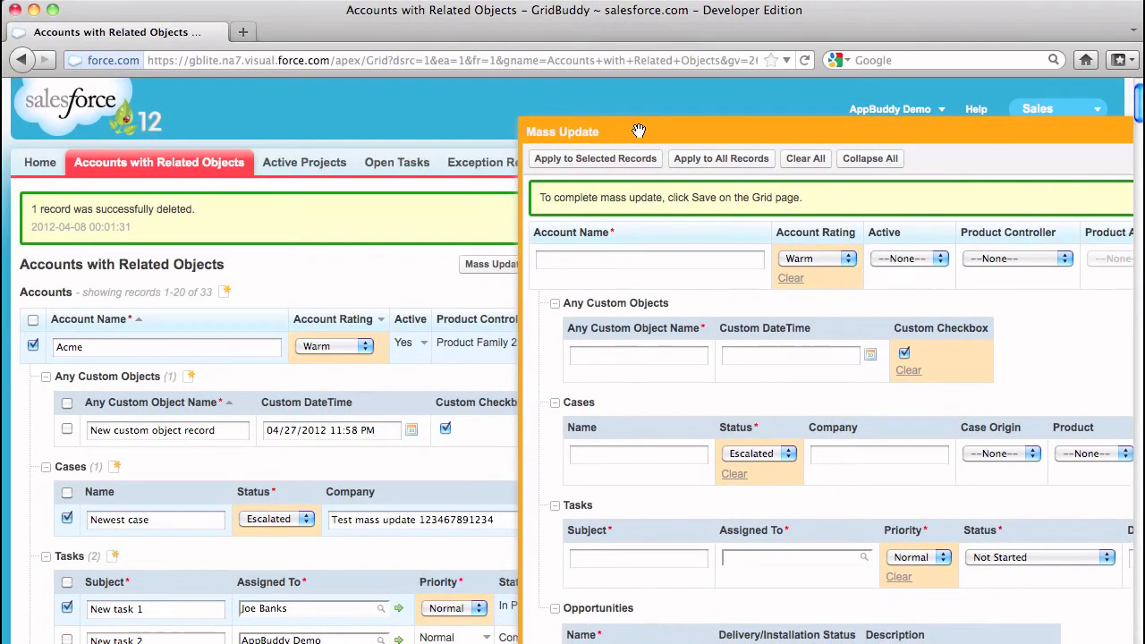
# Apply the mass update to all records and close the mass update window
pyautogui.moveTo(639, 132); pyautogui.dragTo(370, 121)
pyautogui.moveTo(350, 119); pyautogui.dragTo(344, 118)
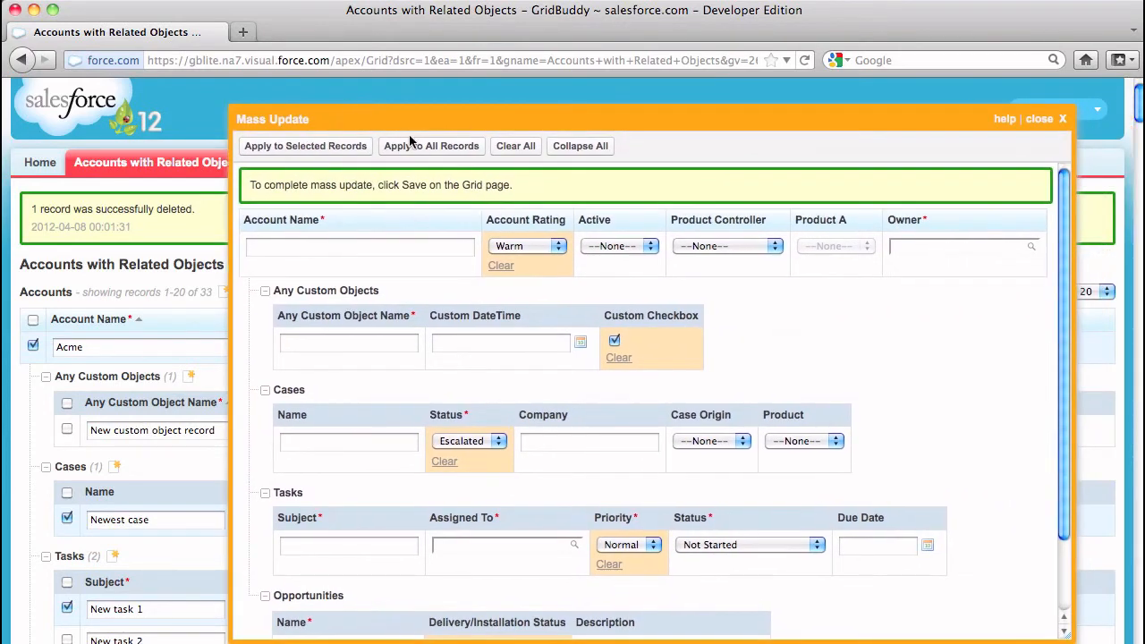
pyautogui.click(423, 146)
pyautogui.click(1038, 122)
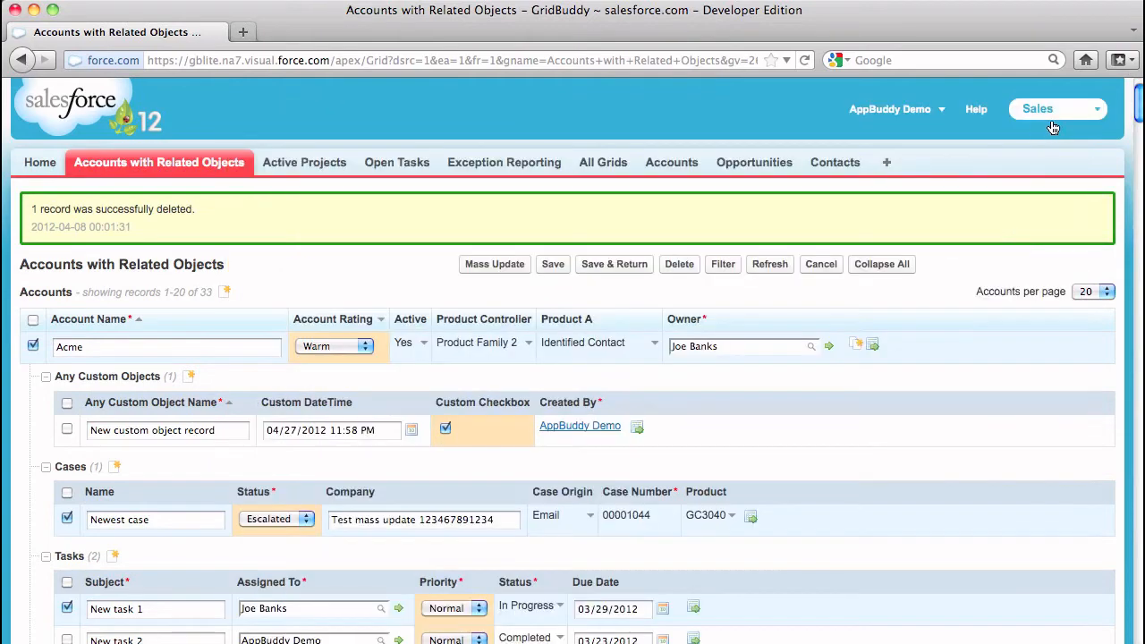
pyautogui.moveTo(1138, 108); pyautogui.dragTo(1126, 639)
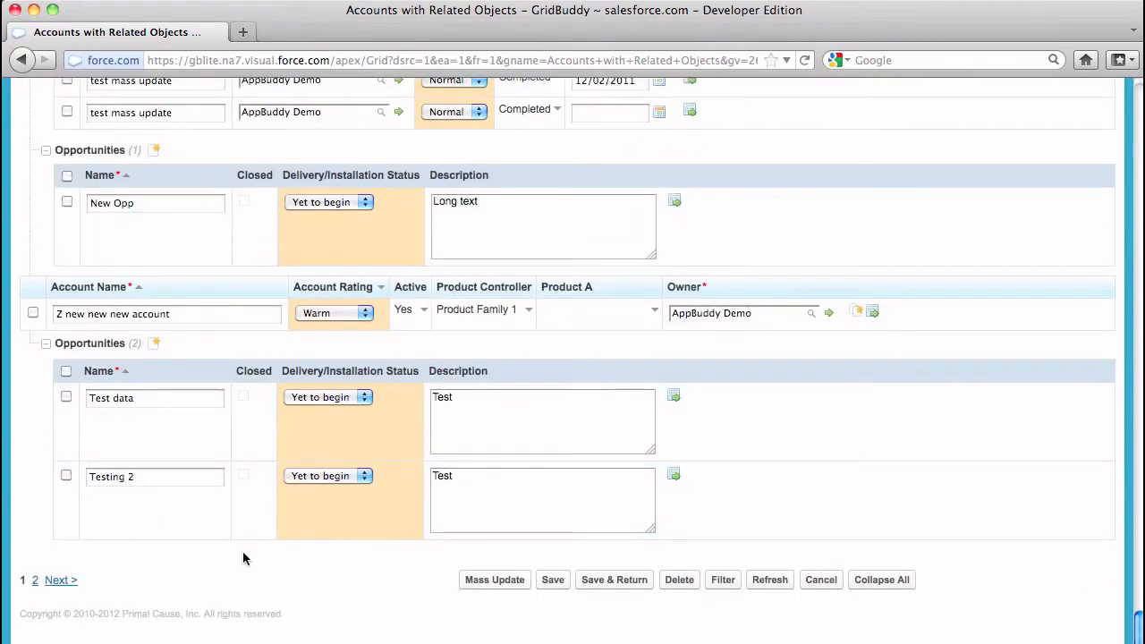
# Save the mass-updated records in the Accounts with Related Objects grid
pyautogui.click(562, 581)
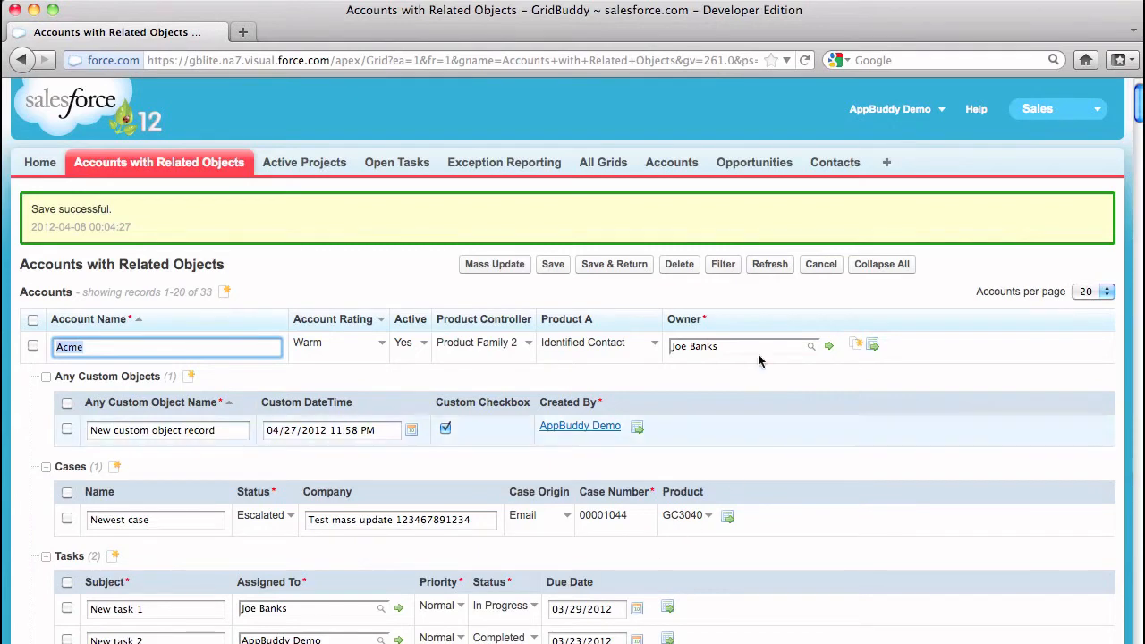
# Filter the account records to User's Records and add a third condition, Account Name contains New
pyautogui.click(723, 266)
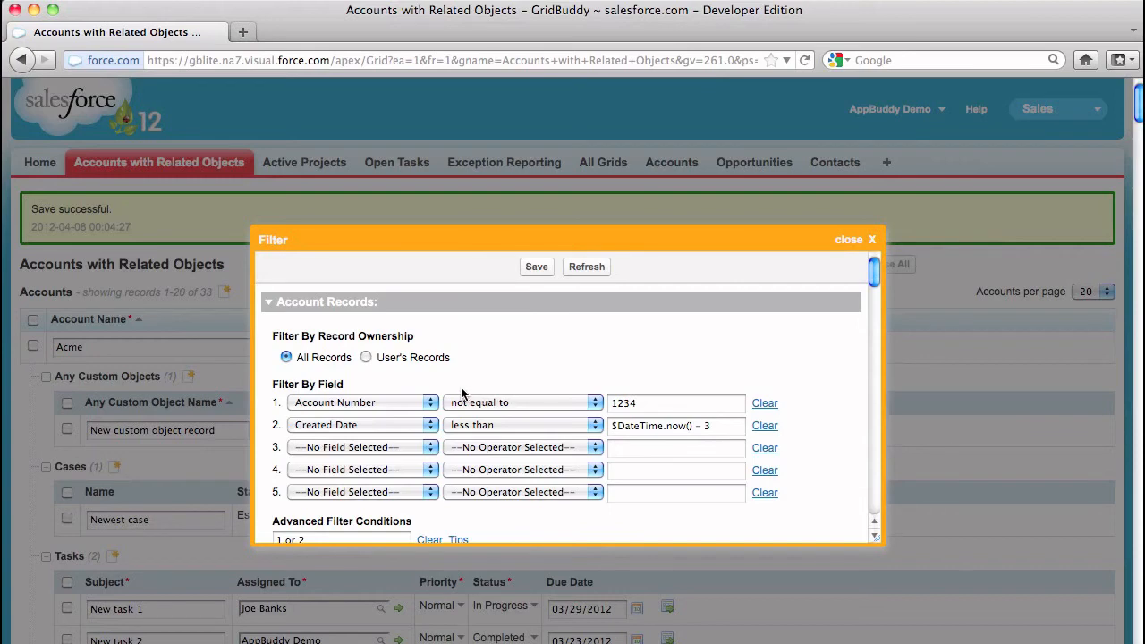
pyautogui.click(366, 357)
pyautogui.click(429, 452)
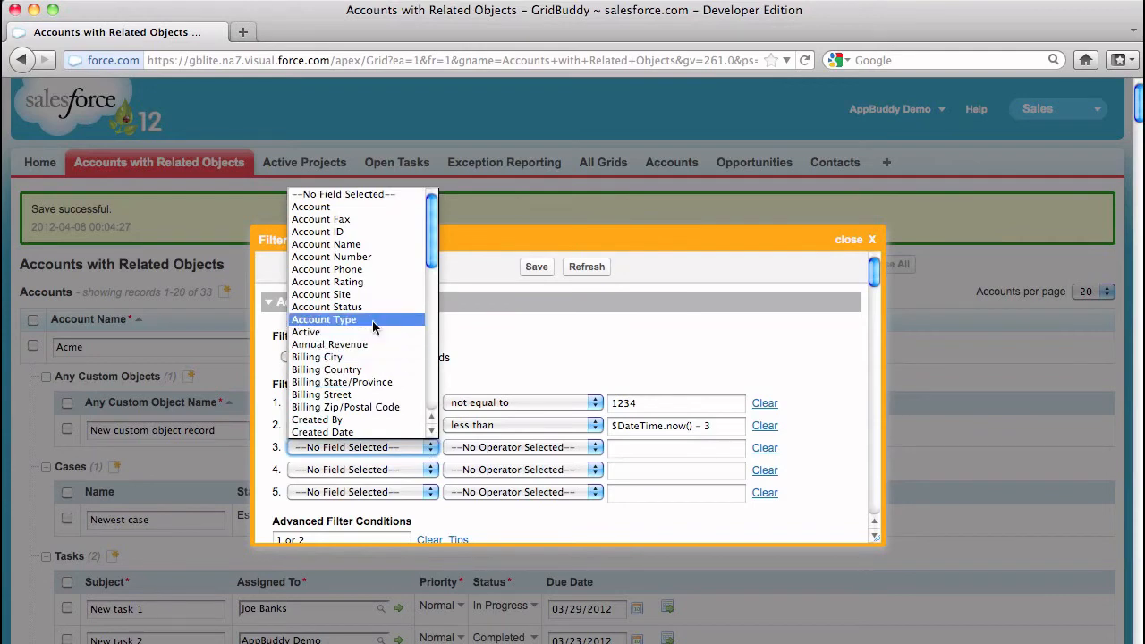
pyautogui.click(376, 244)
pyautogui.click(519, 448)
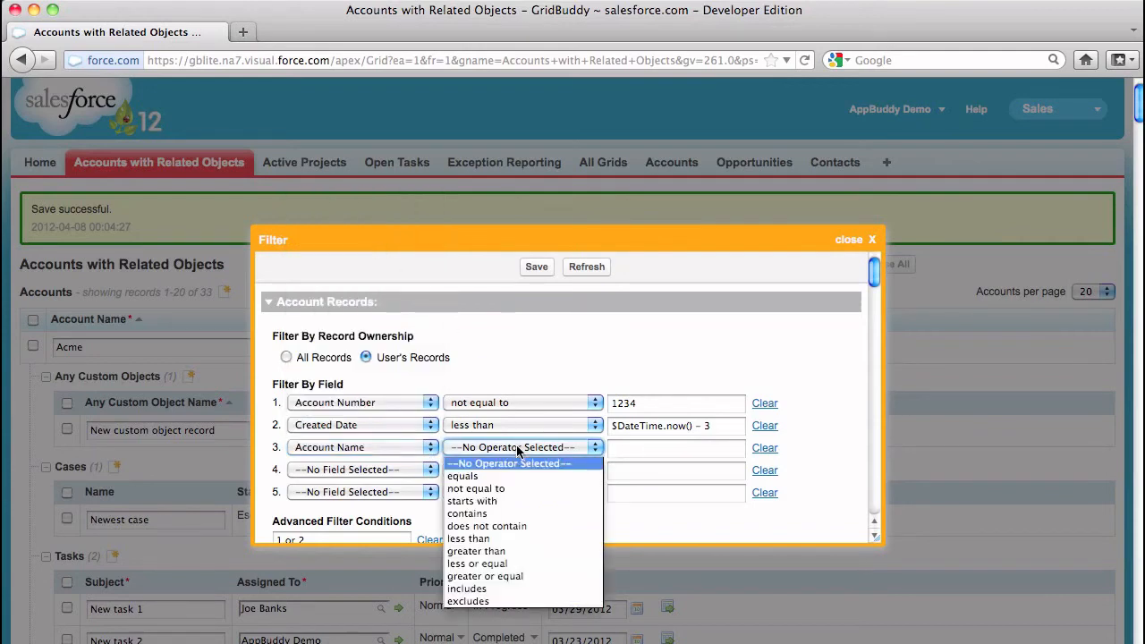
pyautogui.click(509, 514)
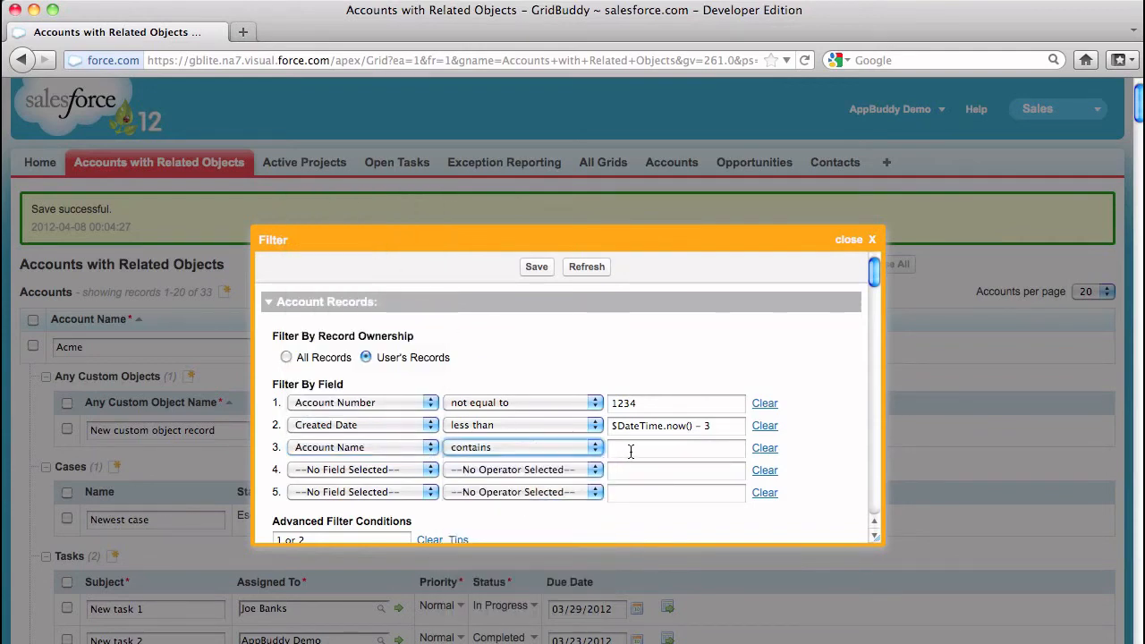
pyautogui.click(631, 450)
pyautogui.write('New')
# Clear the accounts' Advanced Filter Conditions and limit the accounts to those that have Opportunity results
pyautogui.scroll(-1, 874, 286)
pyautogui.scroll(-5, 875, 287)
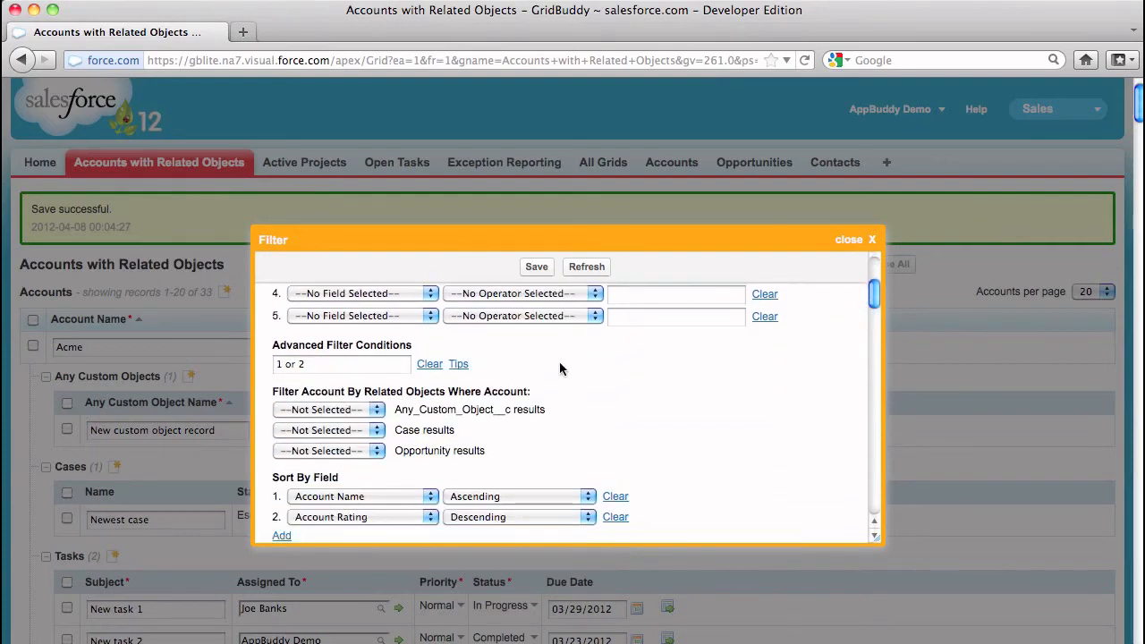
pyautogui.click(430, 365)
pyautogui.click(358, 451)
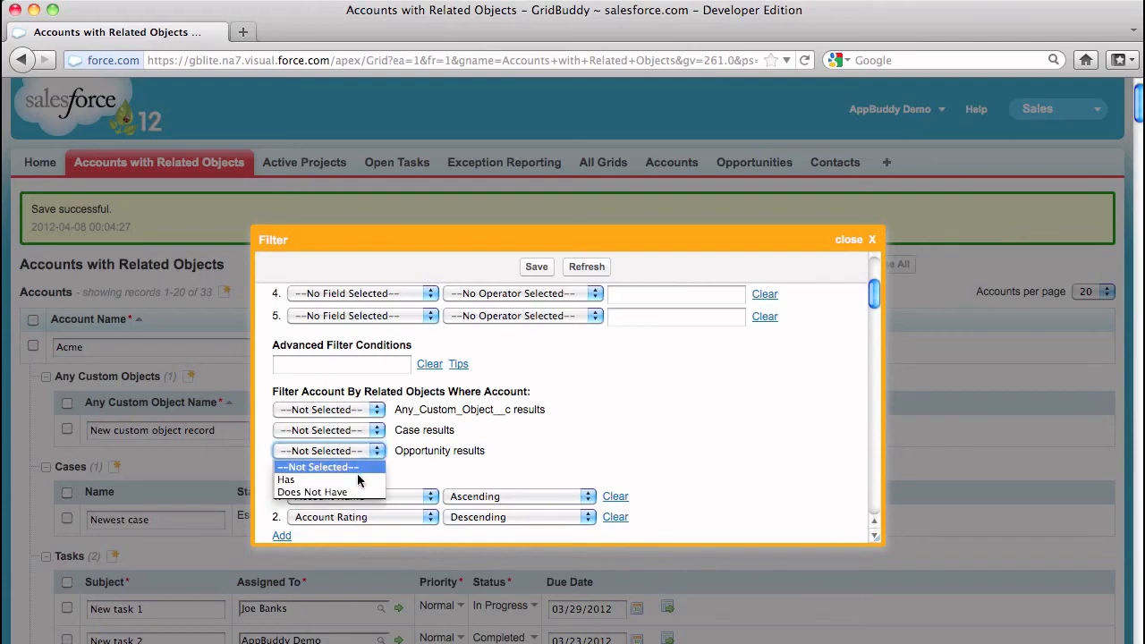
pyautogui.click(360, 473)
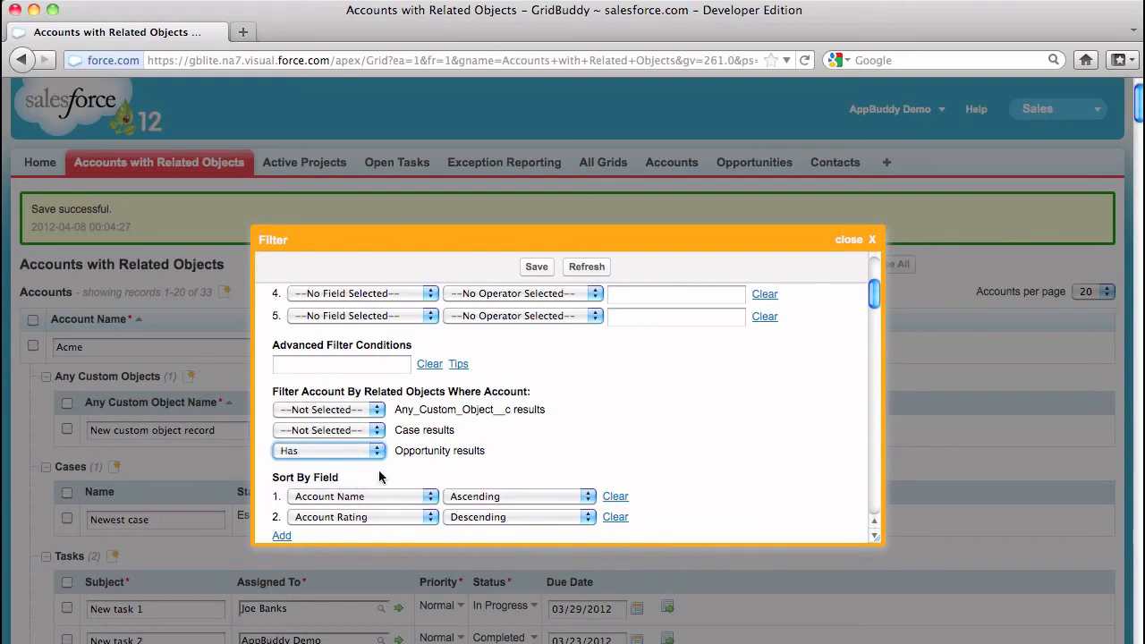
# Set the account records' max record limit to 120 and save the filter
pyautogui.moveTo(878, 302); pyautogui.dragTo(876, 319)
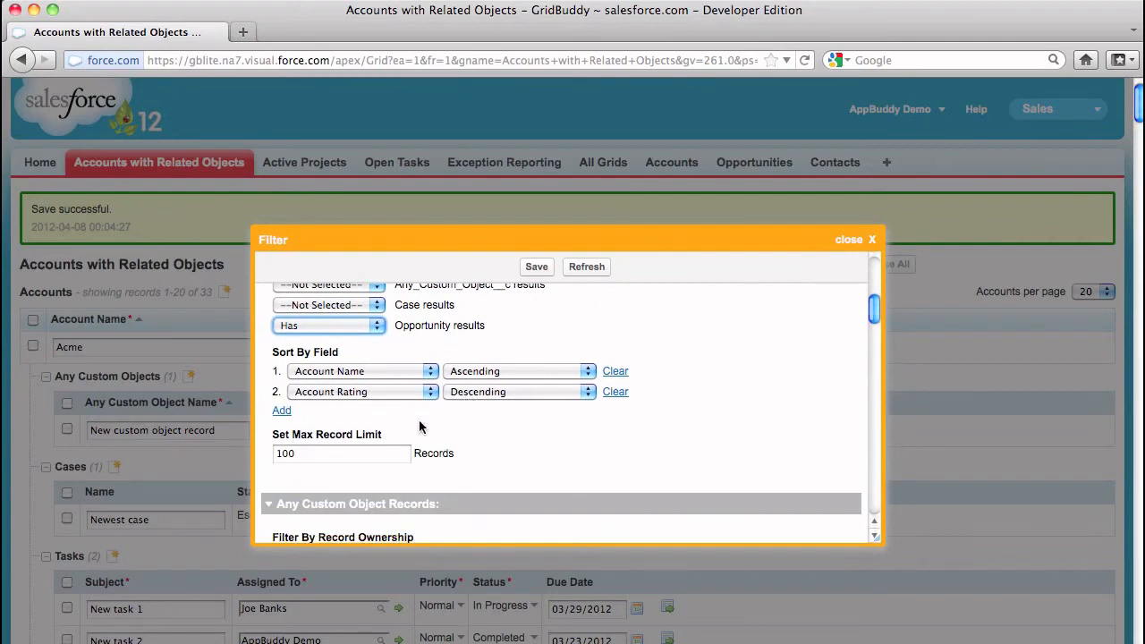
pyautogui.click(296, 453)
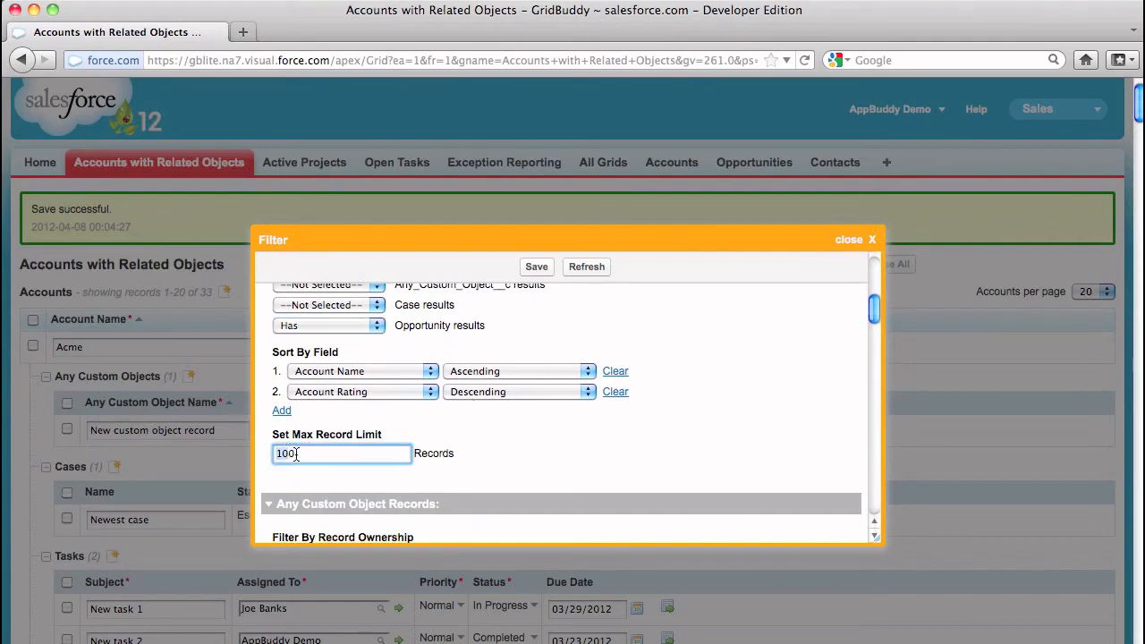
pyautogui.press('BackSpace')
pyautogui.press('BackSpace')
pyautogui.press('BackSpace')
pyautogui.write('120')
pyautogui.moveTo(870, 320); pyautogui.dragTo(864, 512)
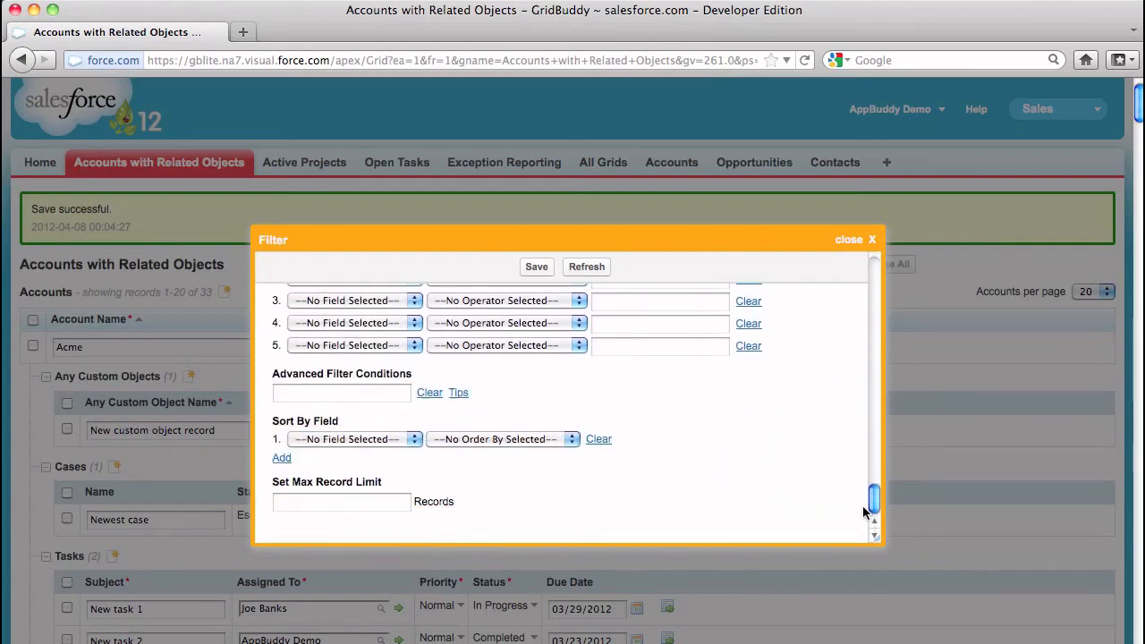
pyautogui.click(528, 267)
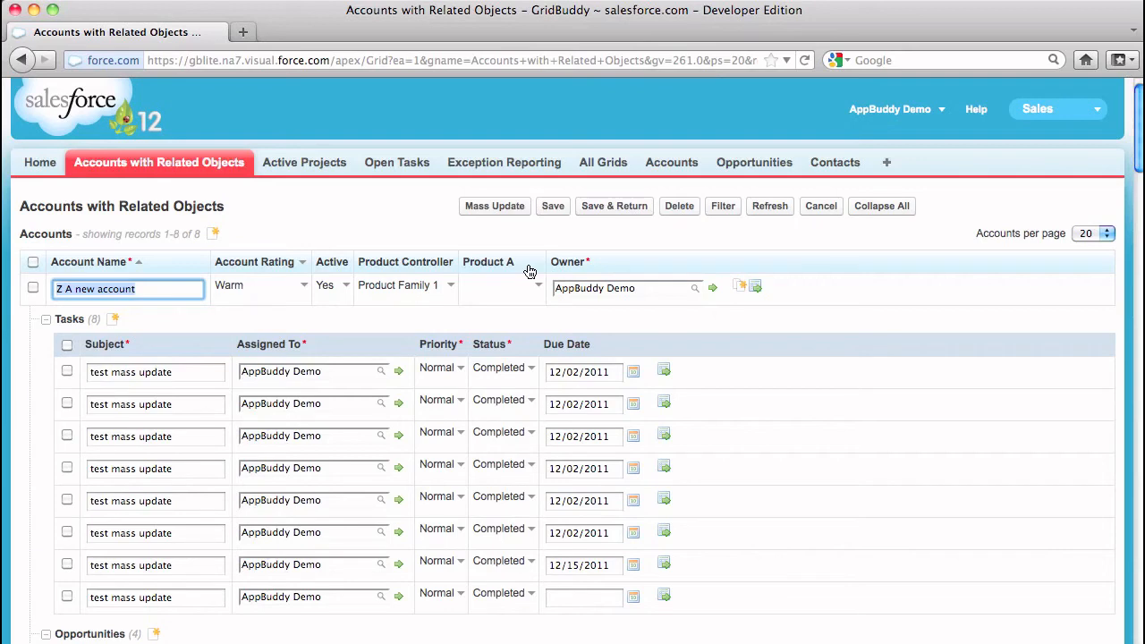
# Revert the grid's filter to the default filter definition
pyautogui.click(728, 211)
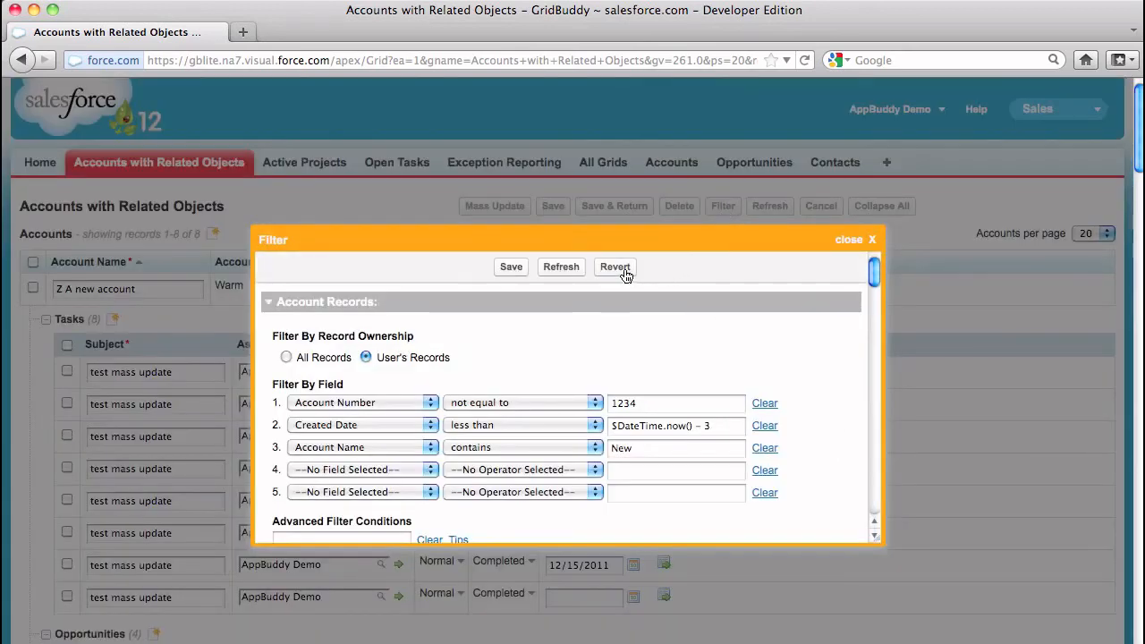
pyautogui.click(616, 268)
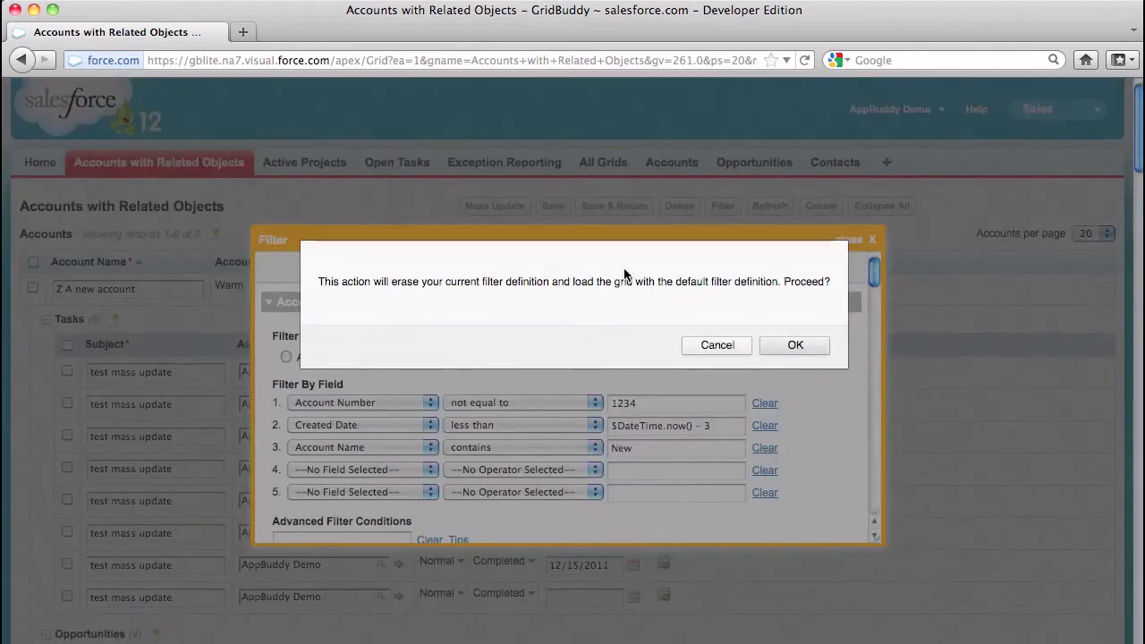
pyautogui.click(788, 346)
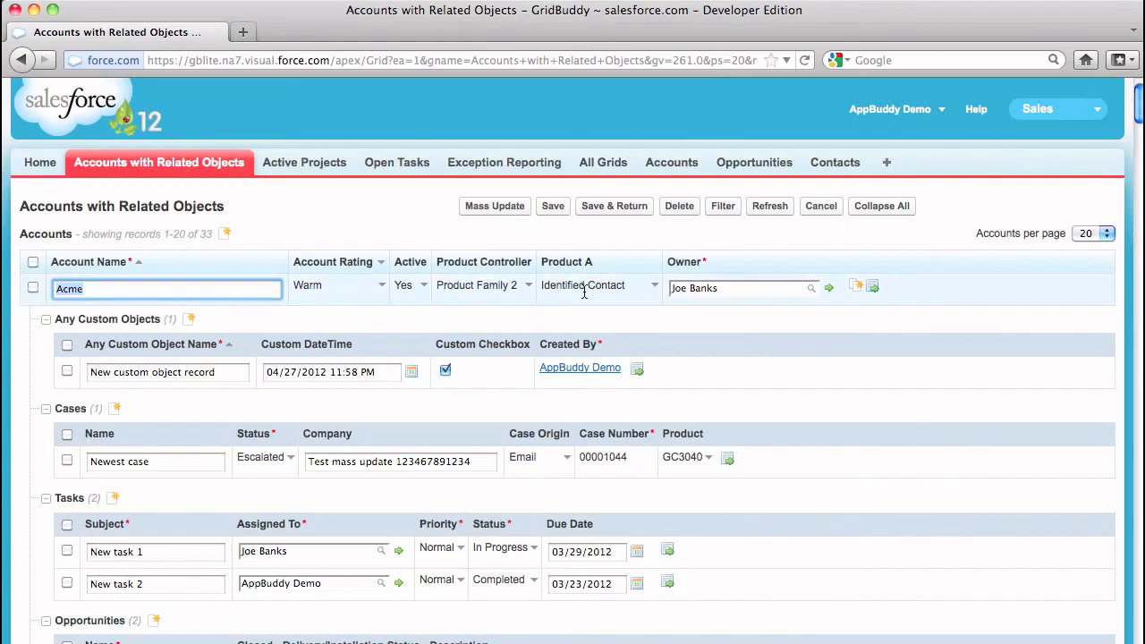
# Set the Acme account's Product Controller to Product Family 1 and check the dependent Product A options
pyautogui.click(523, 287)
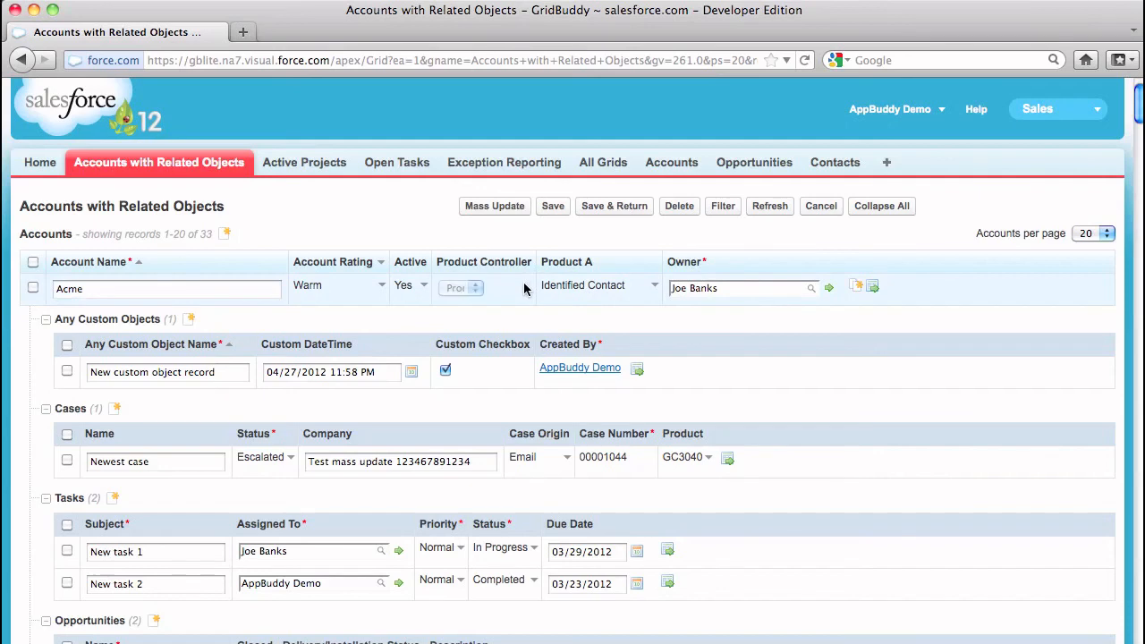
pyautogui.click(527, 288)
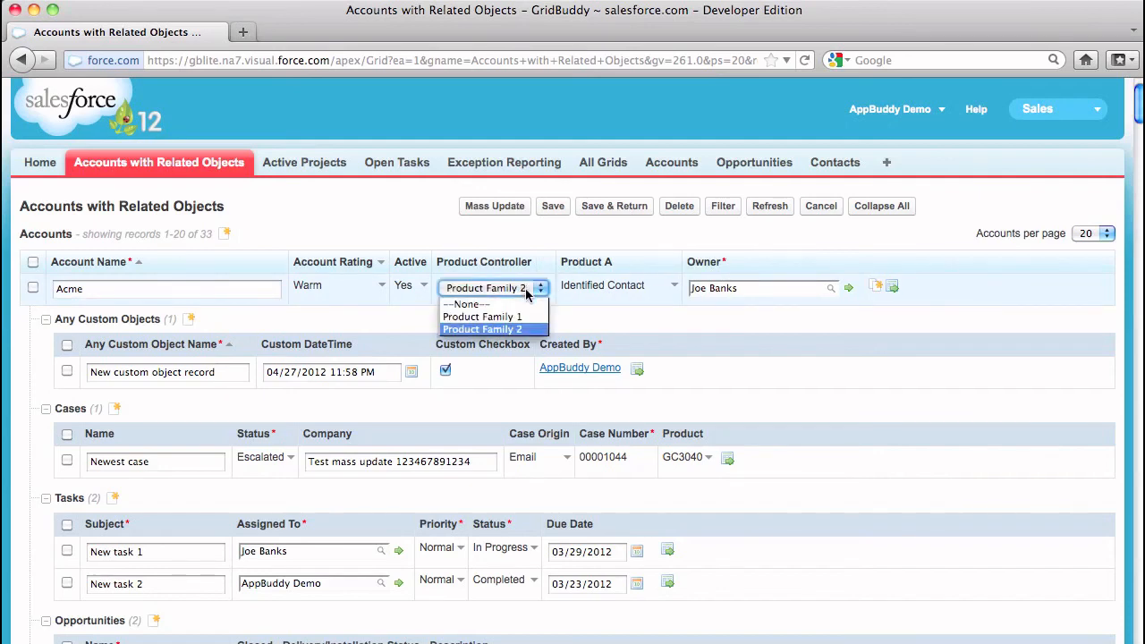
pyautogui.click(524, 318)
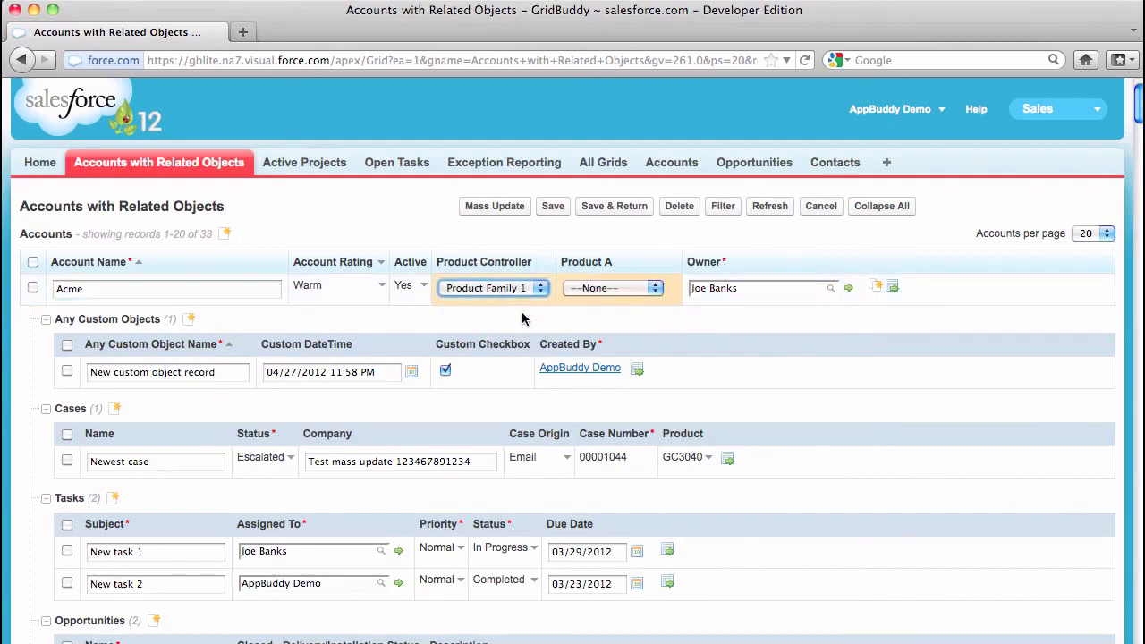
pyautogui.click(640, 289)
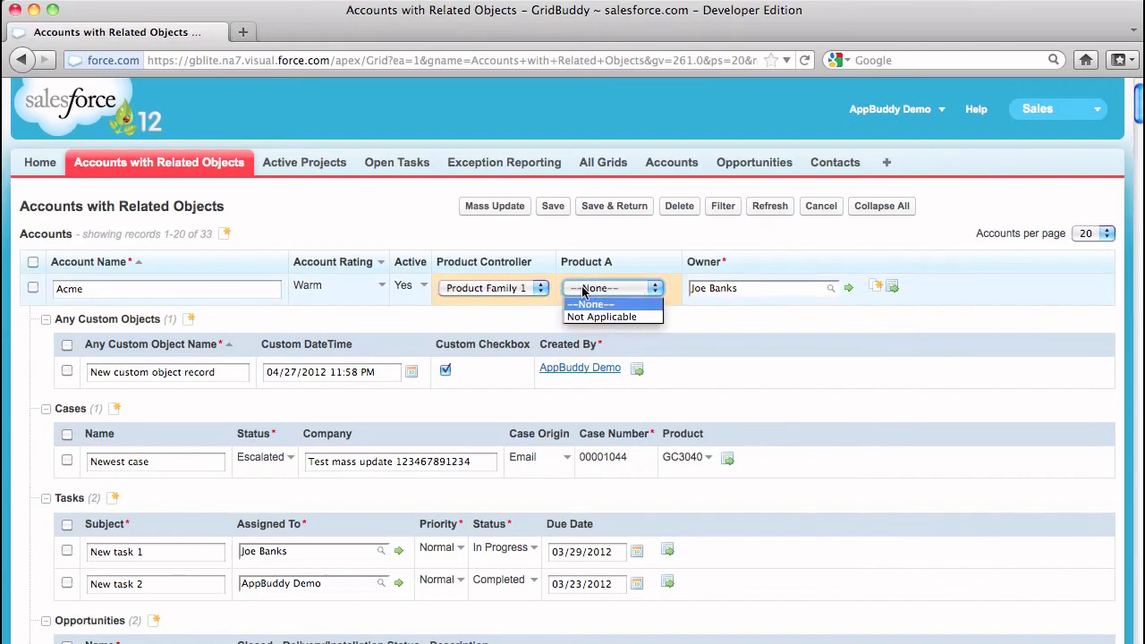
# Set the Acme account's Product Controller to Product Family 2 and Product A to Identified Contact, and save the grid
pyautogui.click(542, 289)
pyautogui.click(542, 289)
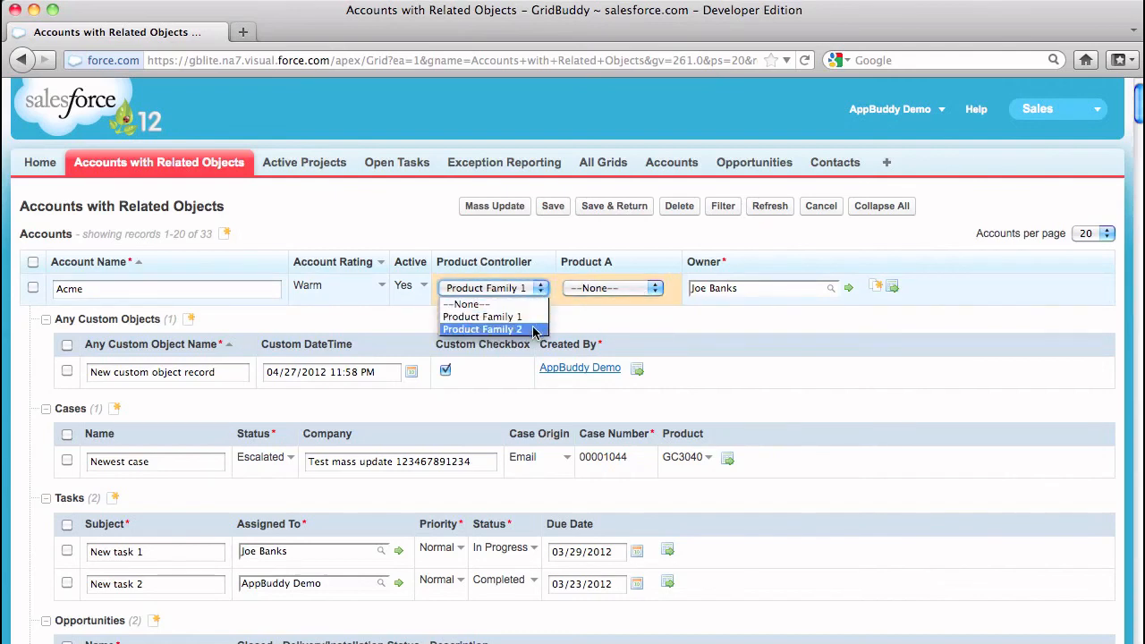
pyautogui.click(474, 329)
pyautogui.click(663, 288)
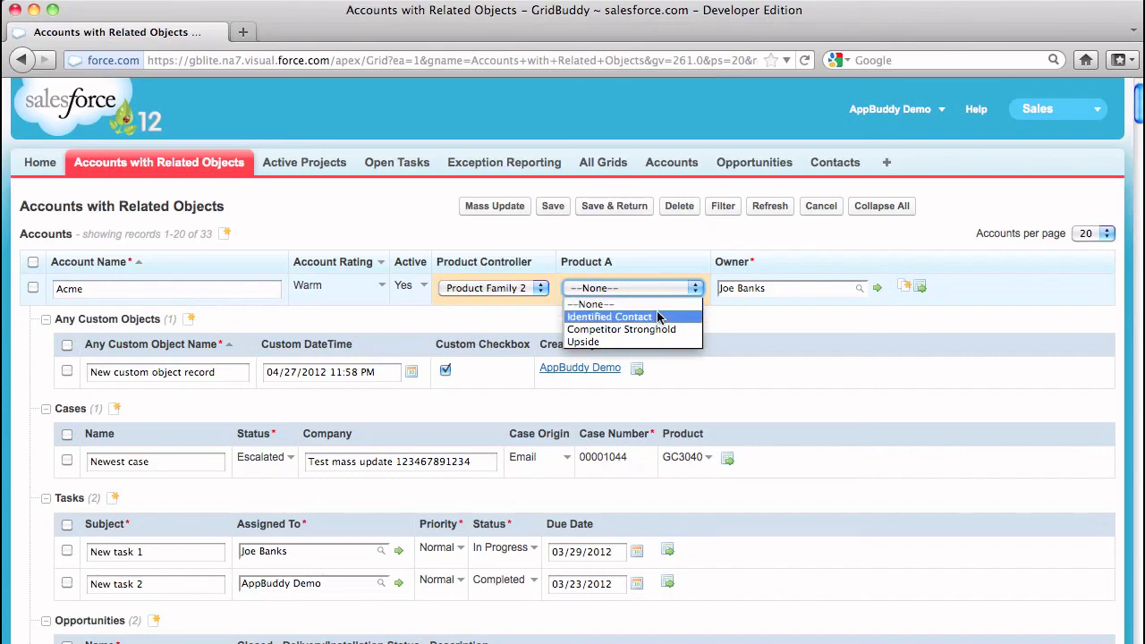
pyautogui.click(660, 317)
pyautogui.click(557, 210)
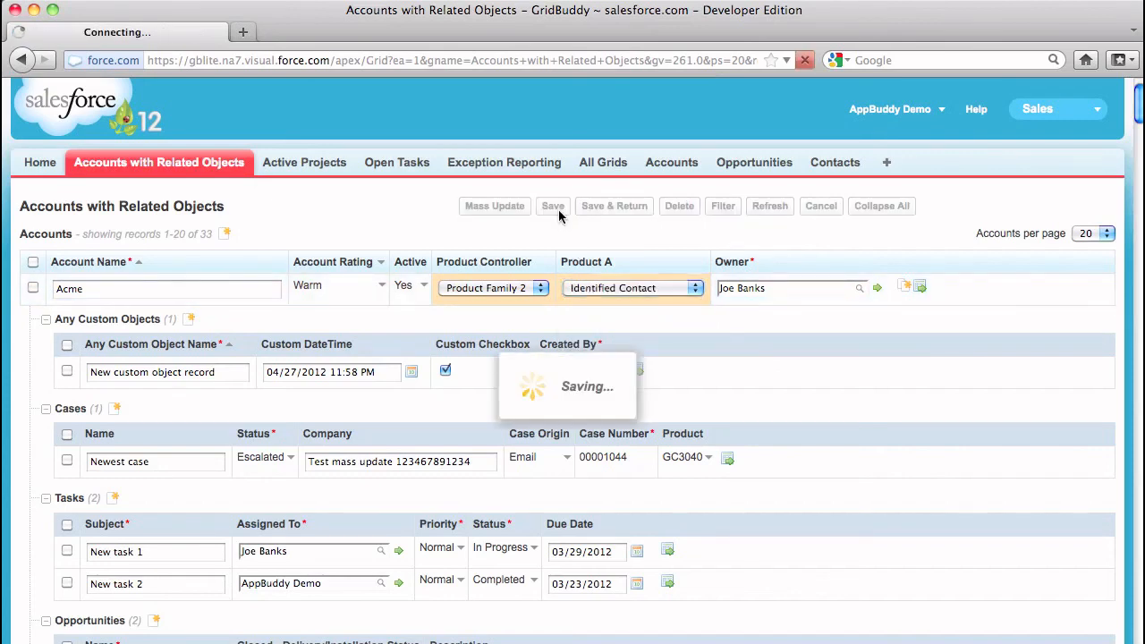